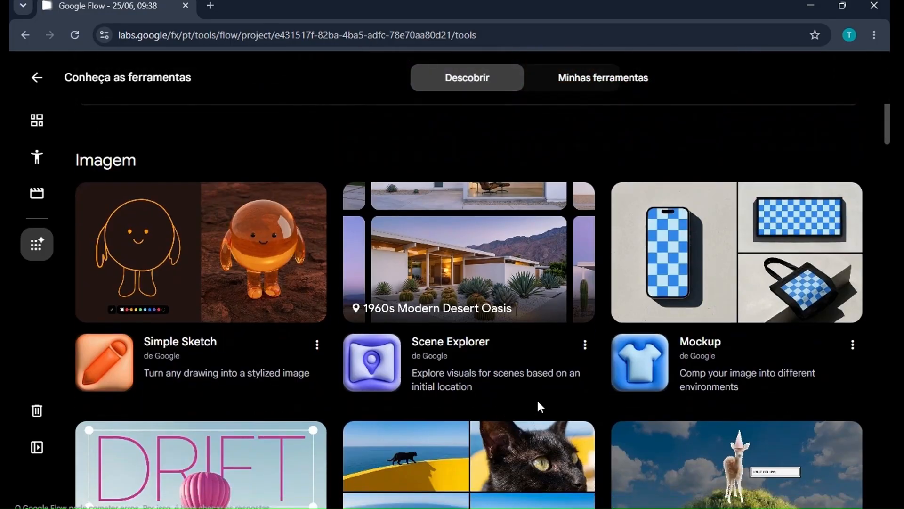
Browse the tools gallery and open the Storyboard Studio tool.
{"action": "scroll", "coordinate": [540, 406], "scroll_direction": "down", "scroll_amount": 10}
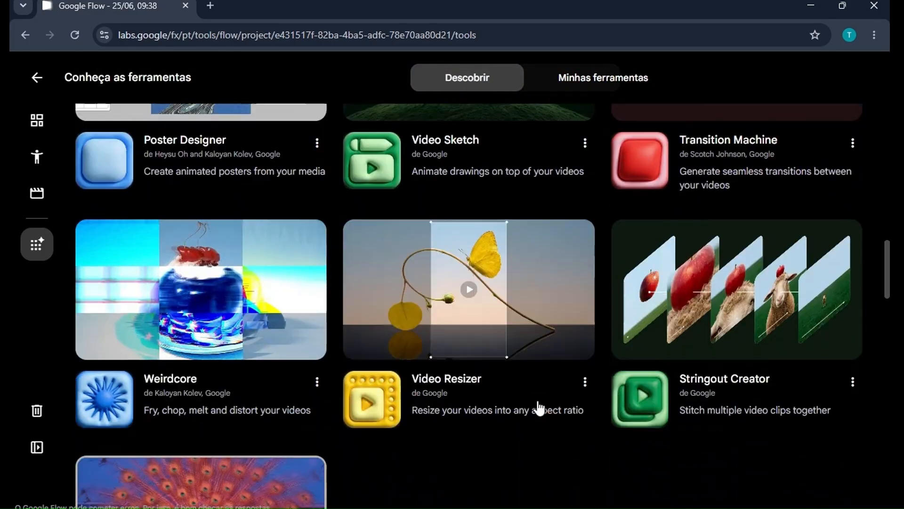
{"action": "scroll", "coordinate": [539, 403], "scroll_direction": "down", "scroll_amount": 8}
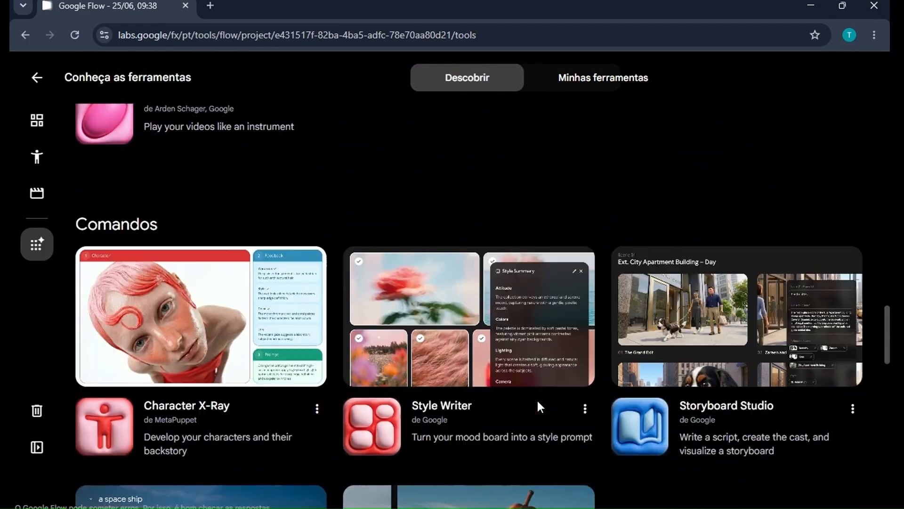
{"action": "scroll", "coordinate": [539, 404], "scroll_direction": "up", "scroll_amount": 3}
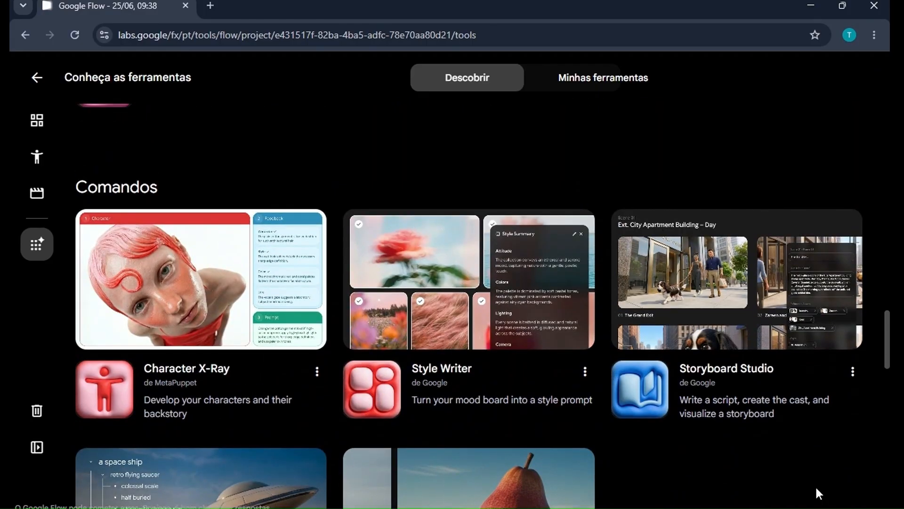
{"action": "left_click", "coordinate": [700, 290]}
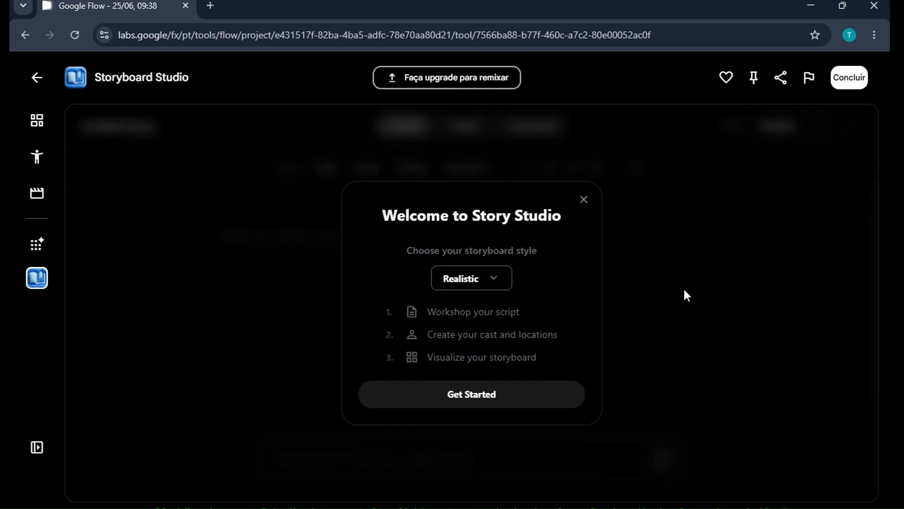
Keep the Realistic storyboard style and start a new story.
{"action": "left_click", "coordinate": [453, 273]}
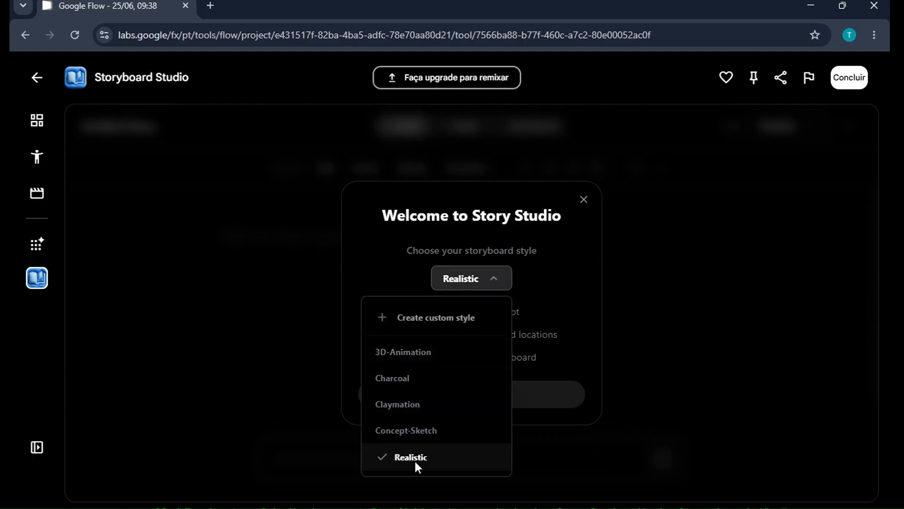
{"action": "left_click", "coordinate": [488, 277]}
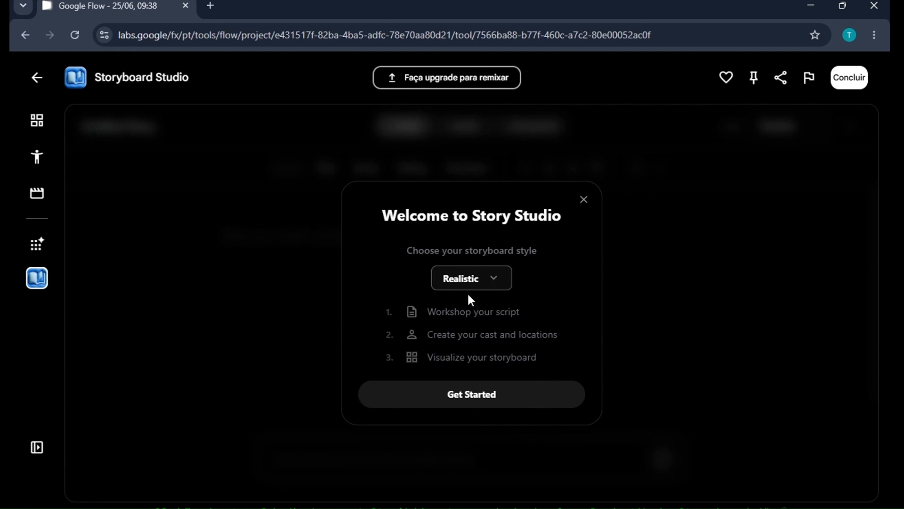
{"action": "left_click", "coordinate": [470, 399]}
Paste a prompt for a realistic wildlife documentary about a female travel vlogger exploring a tropical rainforest, and submit it.
{"action": "right_click", "coordinate": [295, 459]}
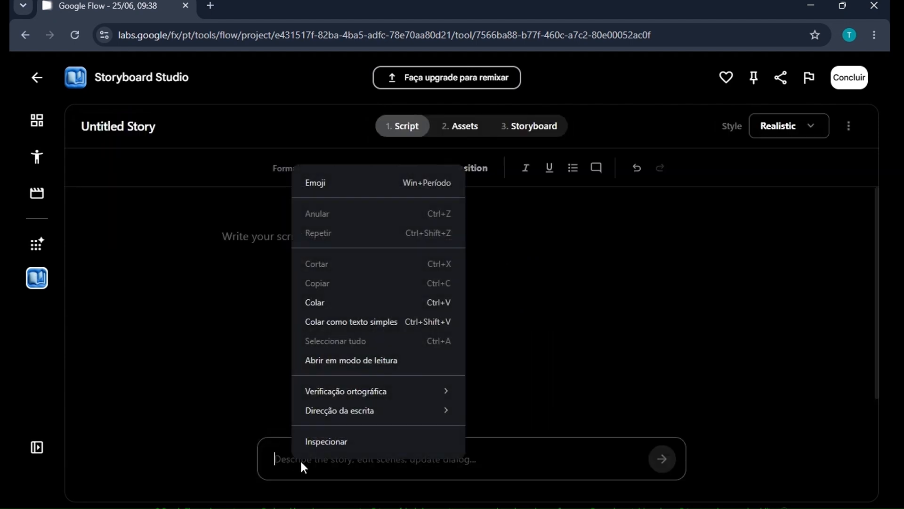
{"action": "left_click", "coordinate": [344, 302]}
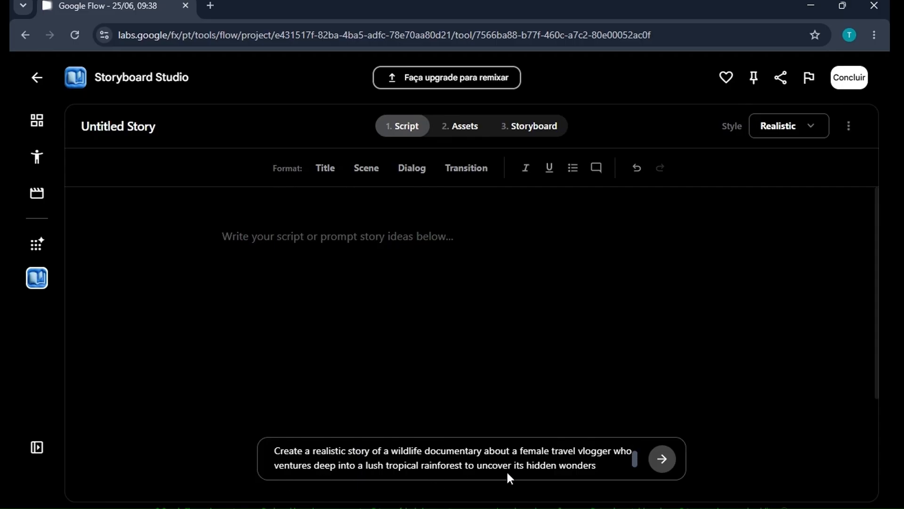
{"action": "left_click", "coordinate": [662, 459]}
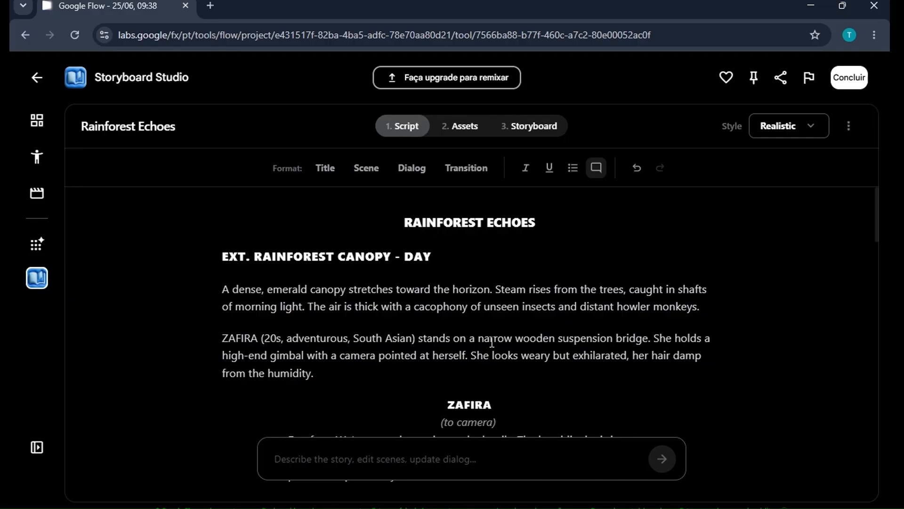
Scroll through the generated script to review it.
{"action": "scroll", "coordinate": [513, 357], "scroll_direction": "down", "scroll_amount": 4}
{"action": "scroll", "coordinate": [512, 339], "scroll_direction": "down", "scroll_amount": 14}
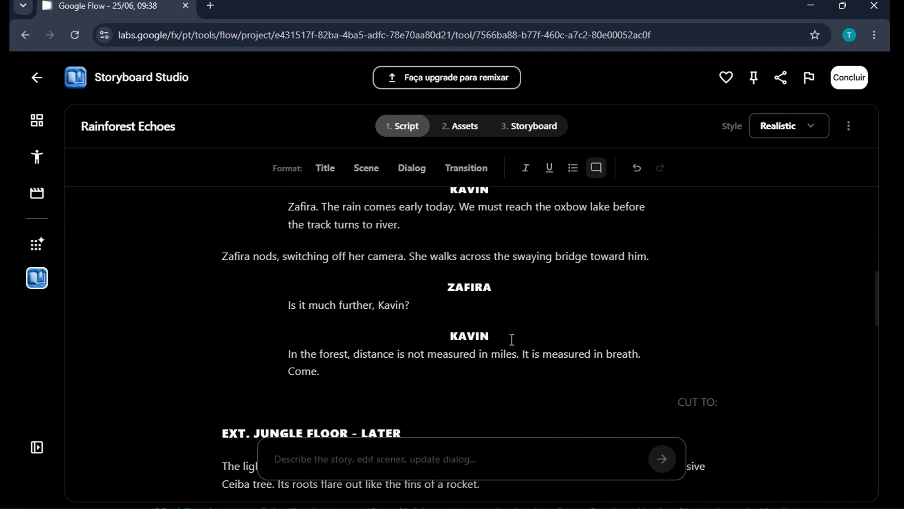
{"action": "scroll", "coordinate": [512, 339], "scroll_direction": "down", "scroll_amount": 12}
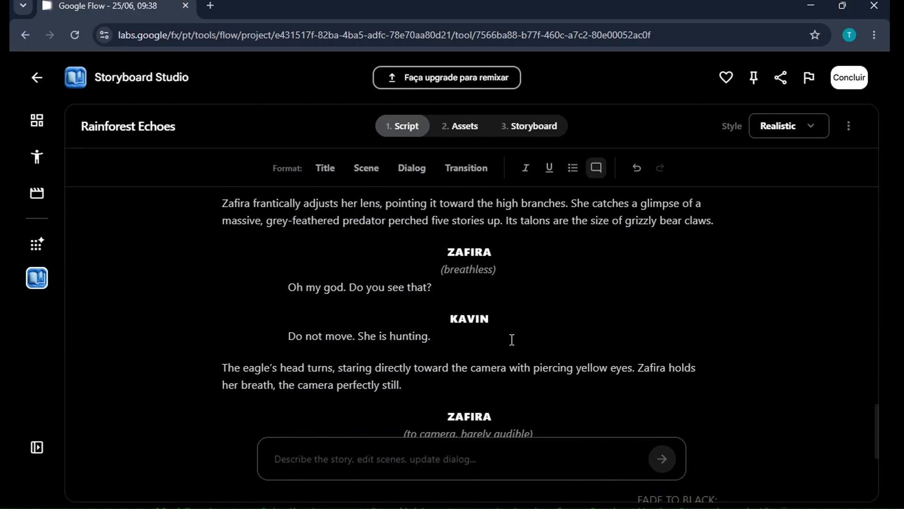
{"action": "scroll", "coordinate": [512, 339], "scroll_direction": "up", "scroll_amount": 15}
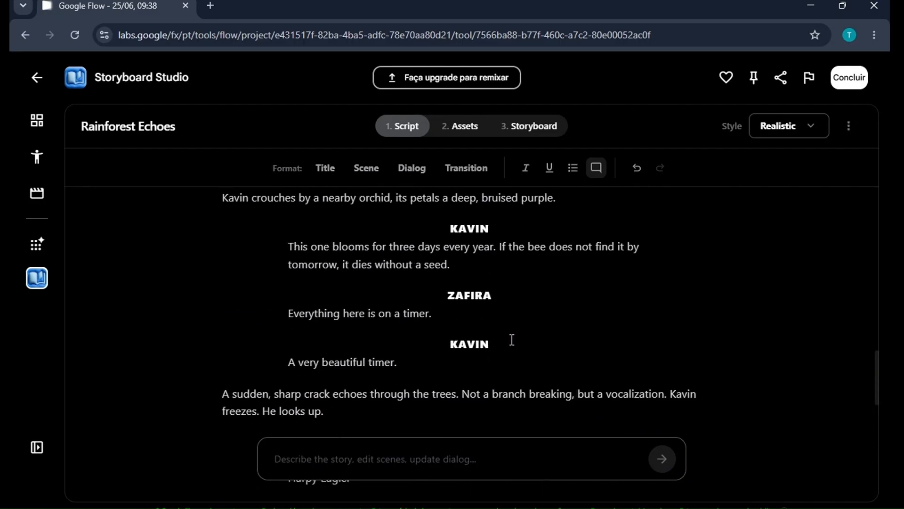
Open the Assets stage and autofill the characters.
{"action": "left_click", "coordinate": [467, 129]}
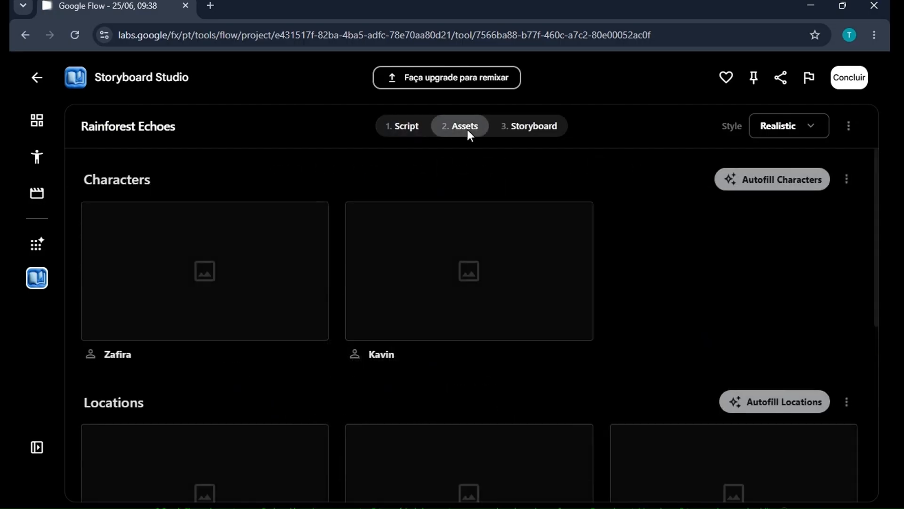
{"action": "left_click", "coordinate": [782, 181]}
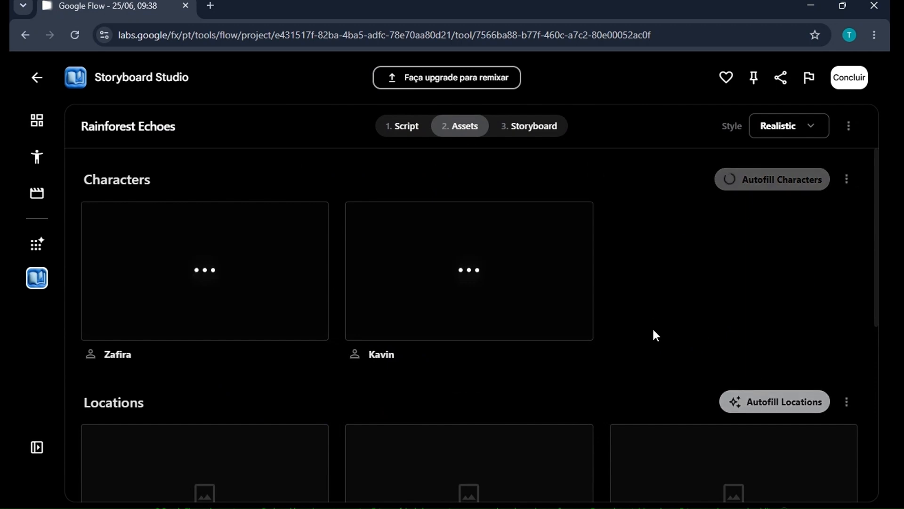
Autofill the locations and then the props.
{"action": "scroll", "coordinate": [658, 337], "scroll_direction": "down", "scroll_amount": 4}
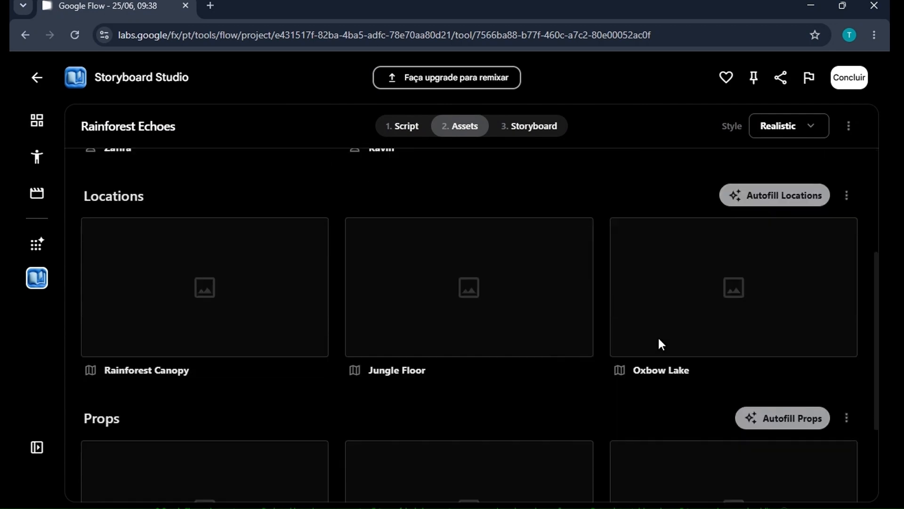
{"action": "left_click", "coordinate": [762, 194]}
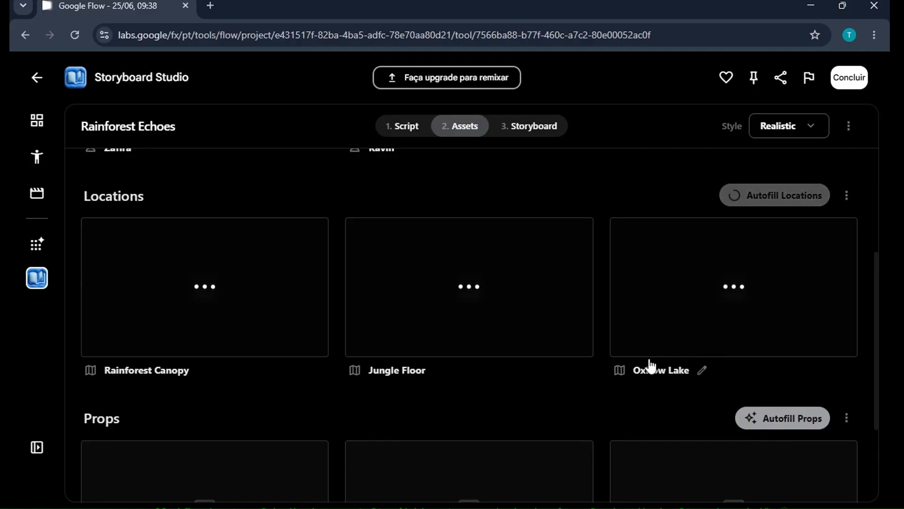
{"action": "scroll", "coordinate": [648, 367], "scroll_direction": "down", "scroll_amount": 3}
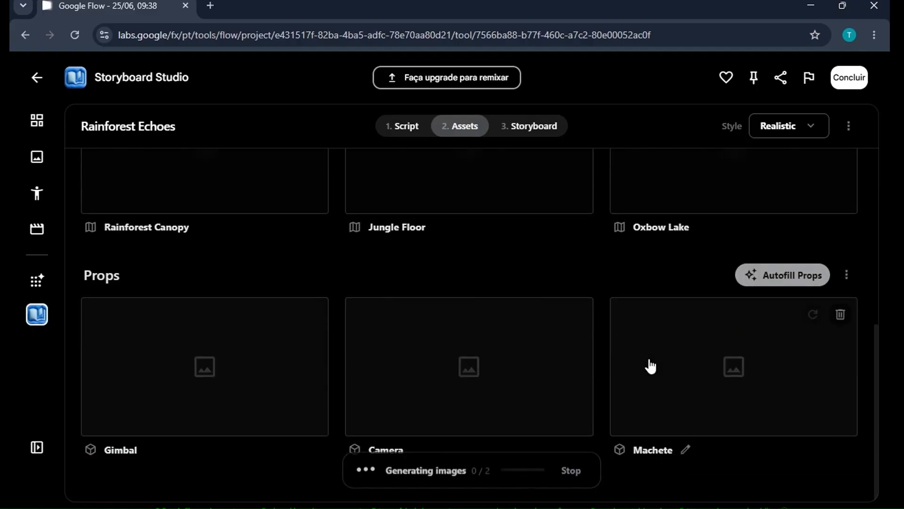
{"action": "left_click", "coordinate": [795, 280]}
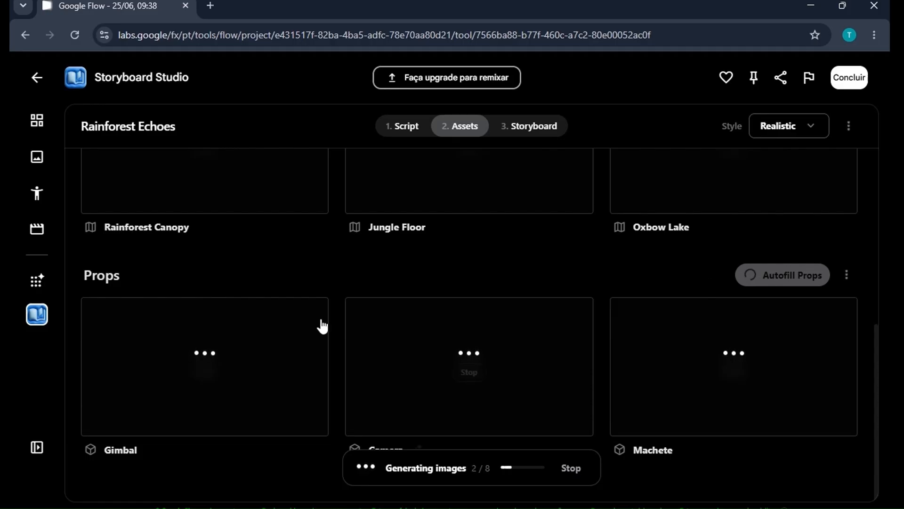
Translate the page into English with the browser's translation feature.
{"action": "right_click", "coordinate": [35, 381]}
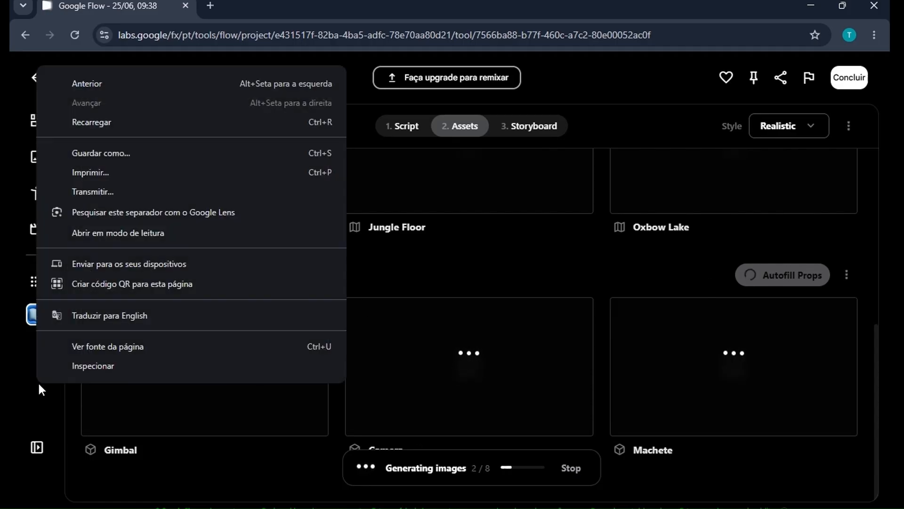
{"action": "left_click", "coordinate": [125, 316]}
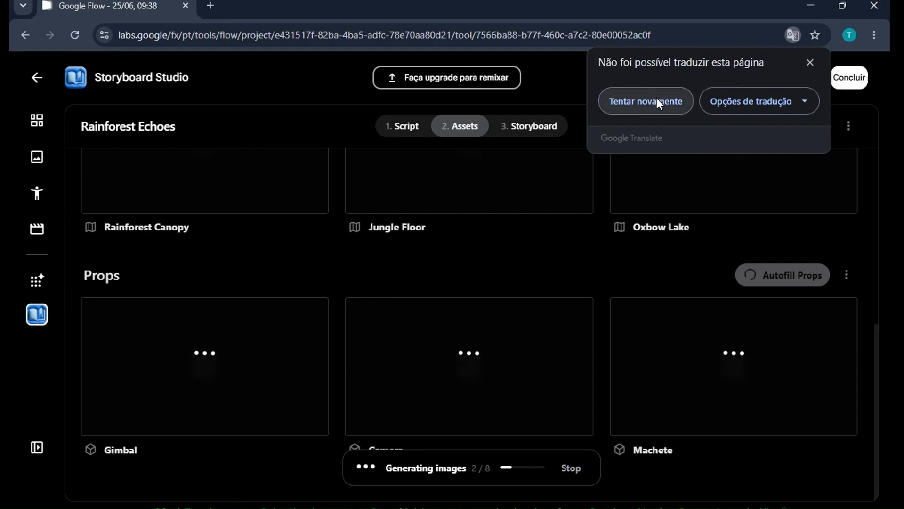
{"action": "left_click", "coordinate": [810, 63]}
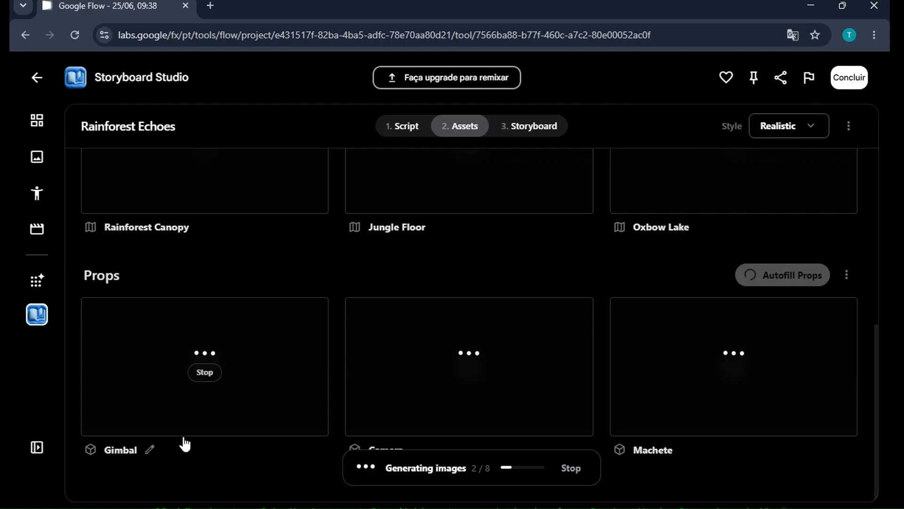
{"action": "right_click", "coordinate": [31, 385]}
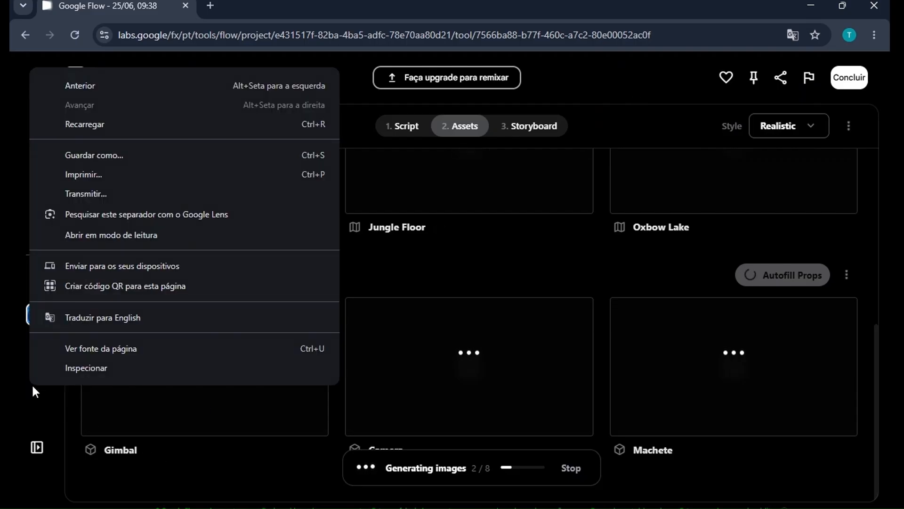
{"action": "left_click", "coordinate": [120, 320]}
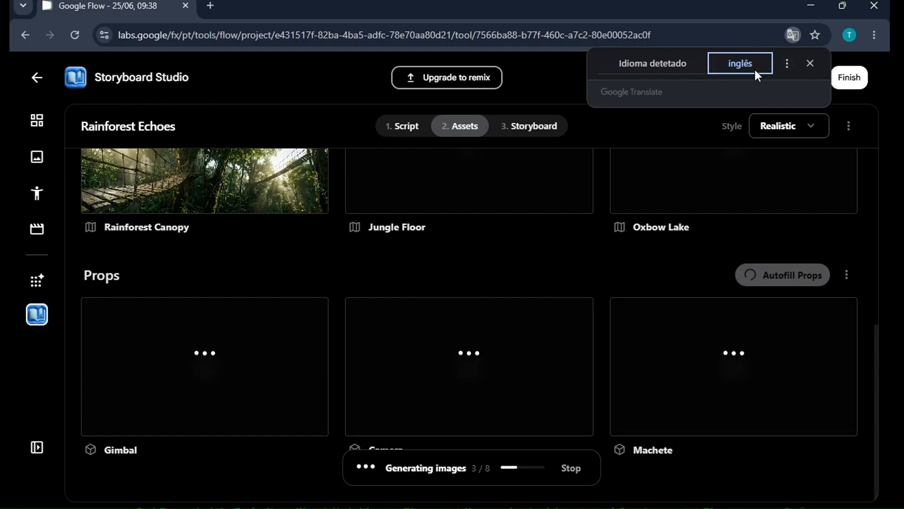
{"action": "left_click", "coordinate": [807, 68]}
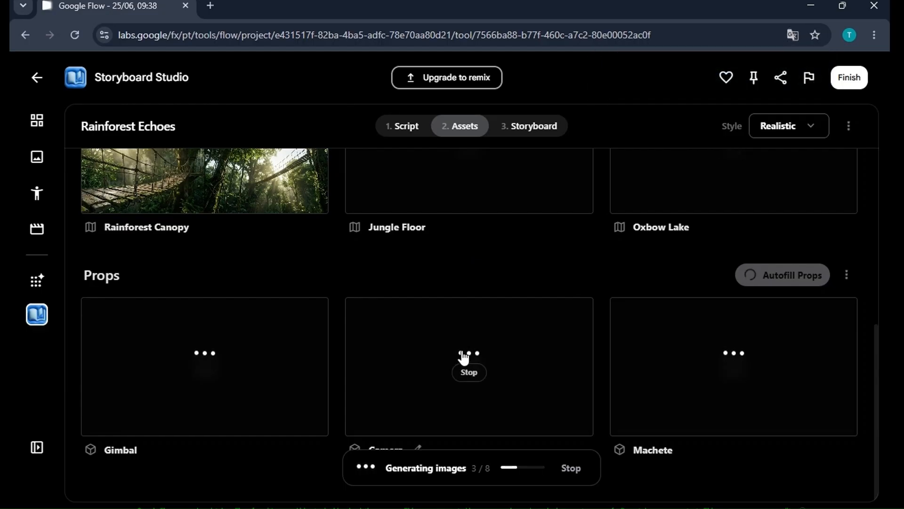
Scroll through the characters, locations and props while their images generate, dismissing the pop-up notification.
{"action": "scroll", "coordinate": [464, 360], "scroll_direction": "up", "scroll_amount": 7}
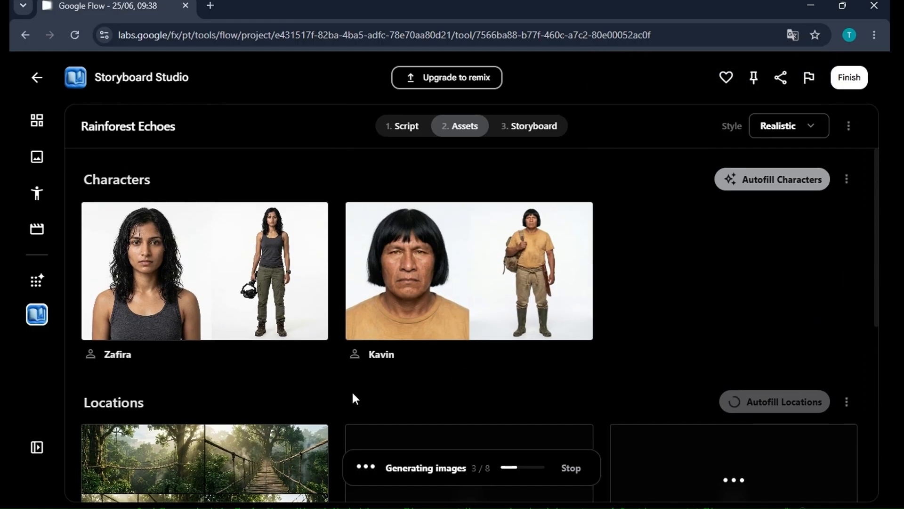
{"action": "scroll", "coordinate": [515, 347], "scroll_direction": "down", "scroll_amount": 3}
{"action": "scroll", "coordinate": [509, 369], "scroll_direction": "down", "scroll_amount": 3}
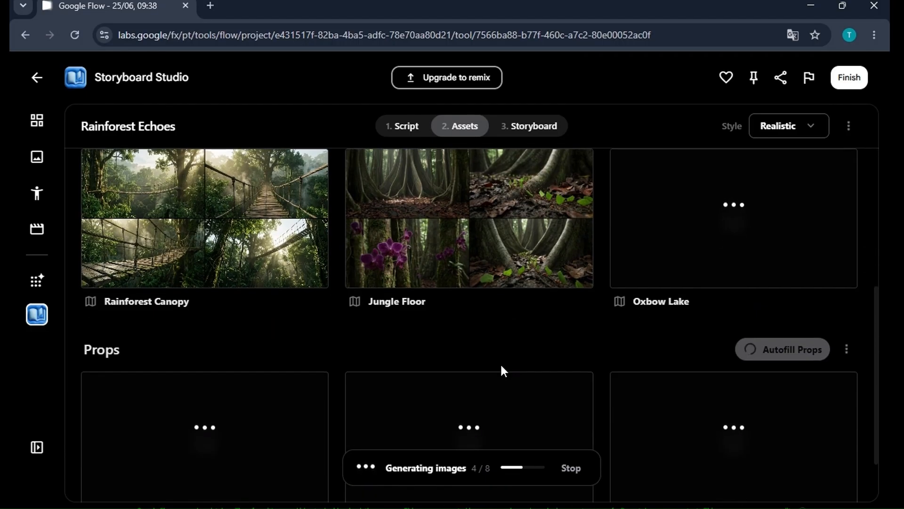
{"action": "scroll", "coordinate": [501, 370], "scroll_direction": "up", "scroll_amount": 2}
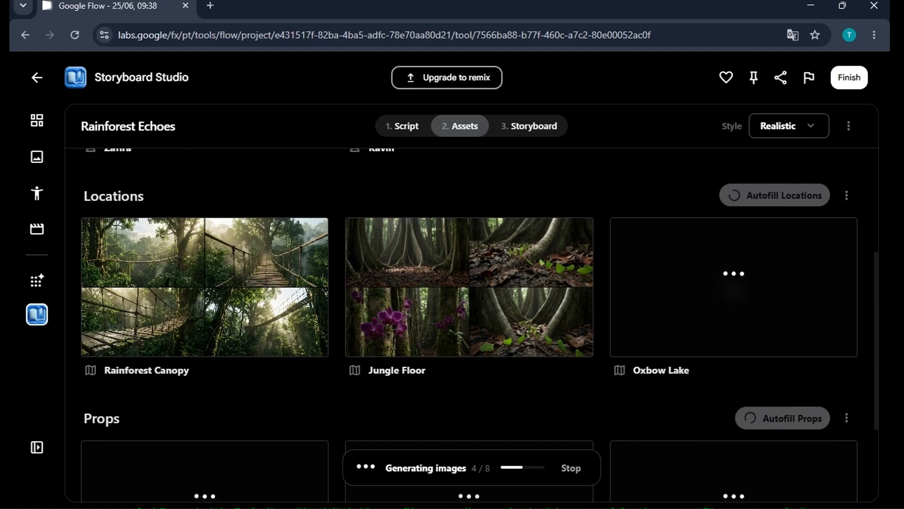
{"action": "mouse_move", "coordinate": [497, 370]}
{"action": "scroll", "coordinate": [492, 391], "scroll_direction": "down", "scroll_amount": 3}
{"action": "mouse_move", "coordinate": [506, 396]}
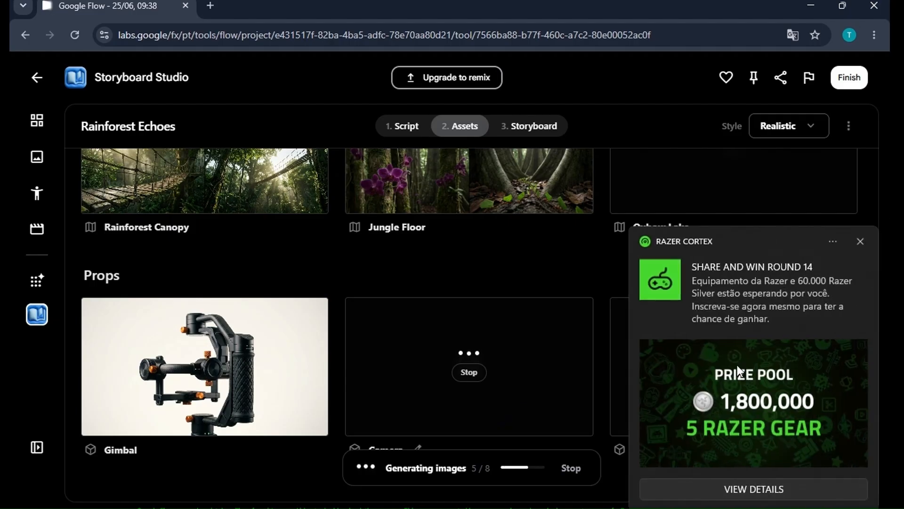
{"action": "left_click", "coordinate": [860, 242]}
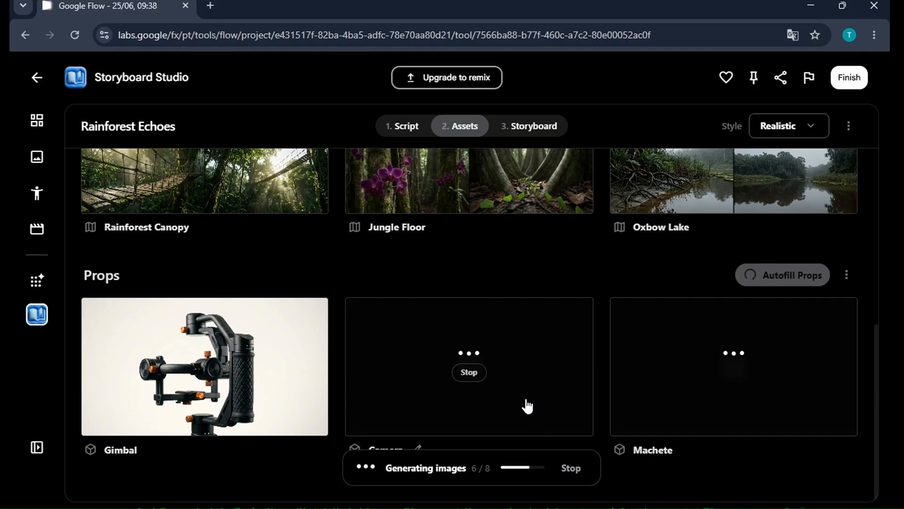
Review the finished asset images and open the Storyboard stage.
{"action": "scroll", "coordinate": [518, 420], "scroll_direction": "up", "scroll_amount": 7}
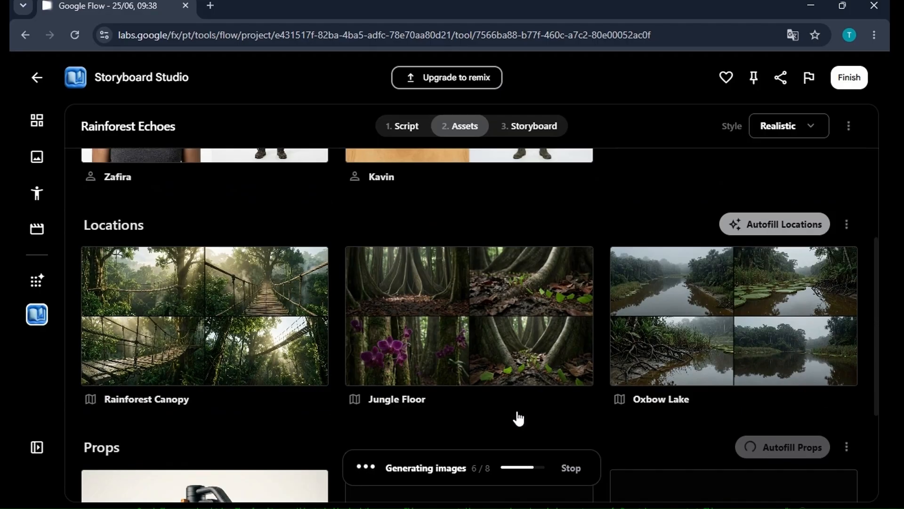
{"action": "scroll", "coordinate": [518, 418], "scroll_direction": "down", "scroll_amount": 4}
{"action": "scroll", "coordinate": [518, 418], "scroll_direction": "down", "scroll_amount": 3}
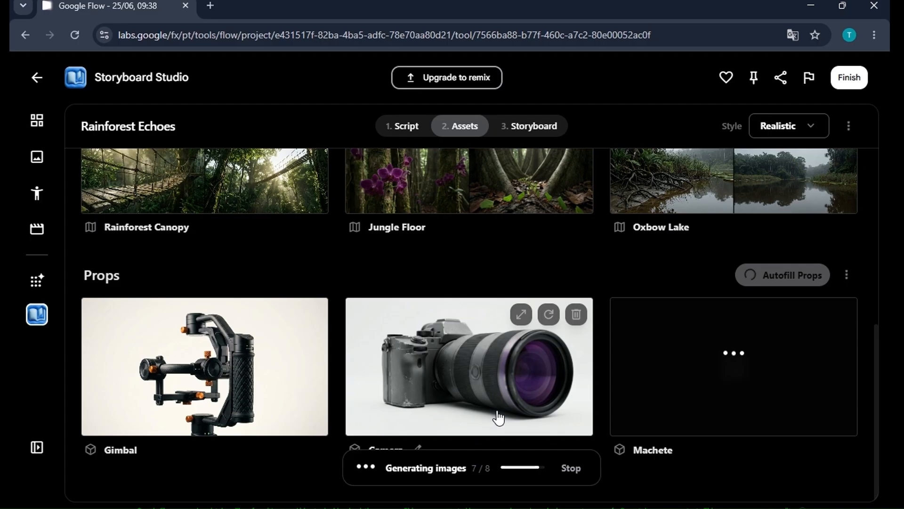
{"action": "scroll", "coordinate": [499, 416], "scroll_direction": "up", "scroll_amount": 3}
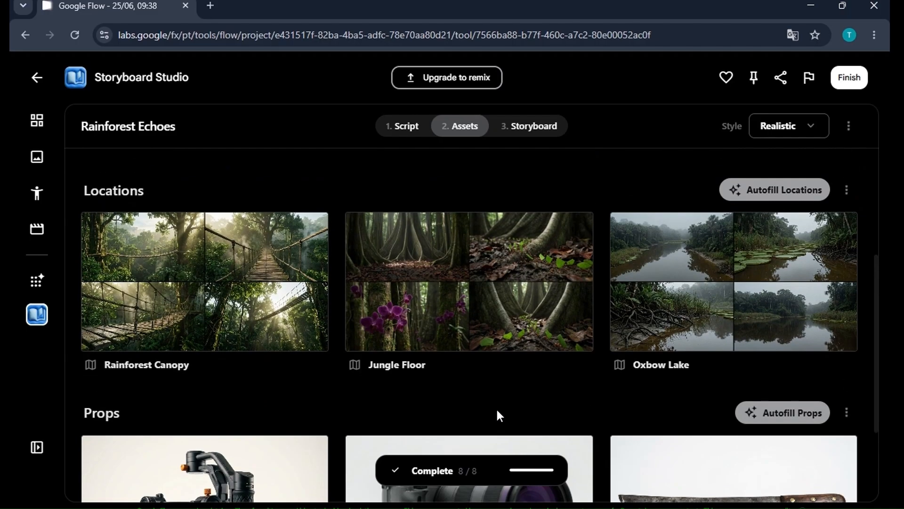
{"action": "scroll", "coordinate": [496, 408], "scroll_direction": "down", "scroll_amount": 3}
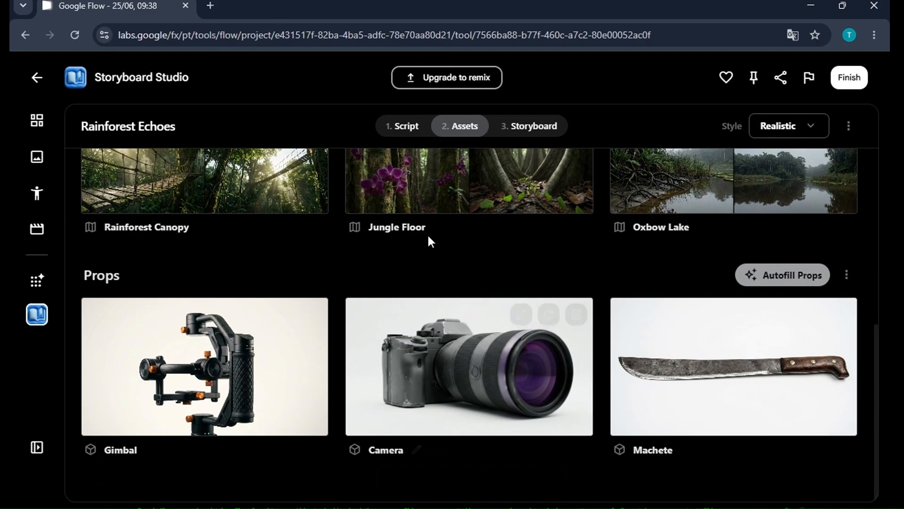
{"action": "scroll", "coordinate": [476, 343], "scroll_direction": "up", "scroll_amount": 5}
{"action": "scroll", "coordinate": [474, 353], "scroll_direction": "up", "scroll_amount": 3}
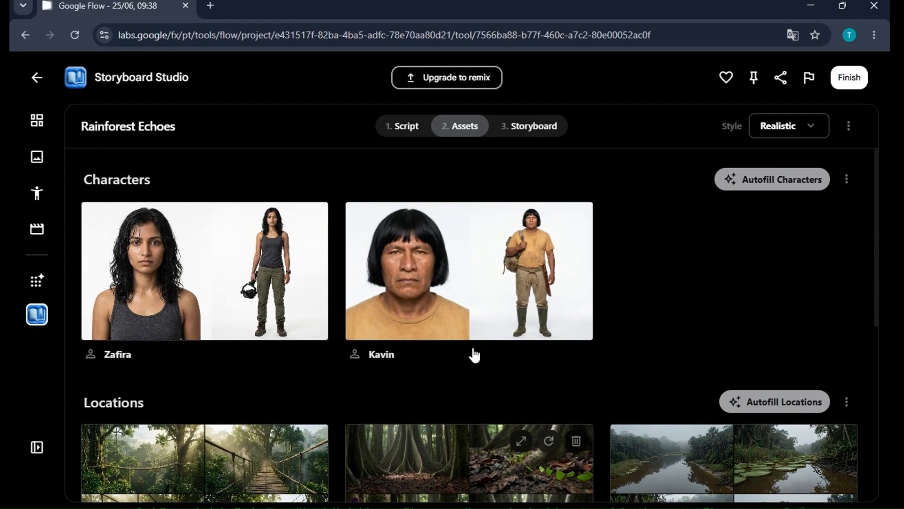
{"action": "left_click", "coordinate": [542, 126]}
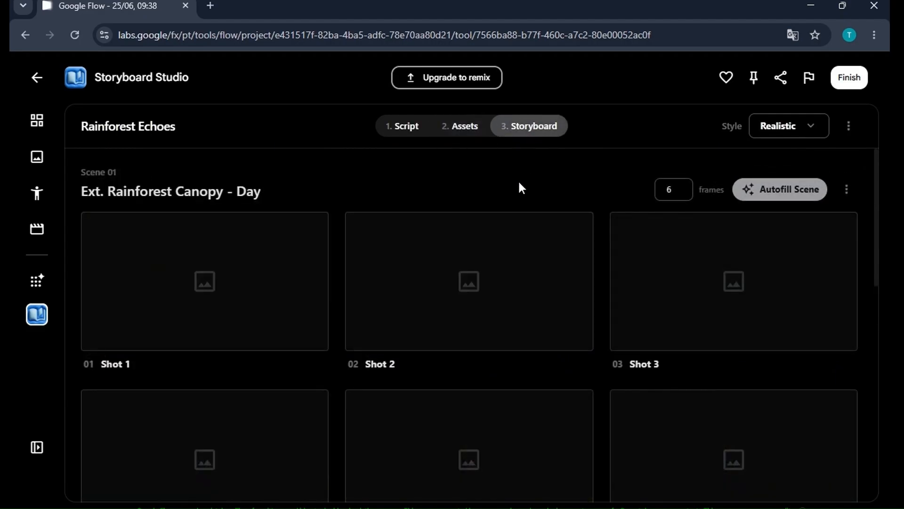
Autofill scene 01, Ext. Rainforest Canopy - Day, to generate its six storyboard frames.
{"action": "scroll", "coordinate": [520, 317], "scroll_direction": "down", "scroll_amount": 5}
{"action": "scroll", "coordinate": [521, 320], "scroll_direction": "down", "scroll_amount": 5}
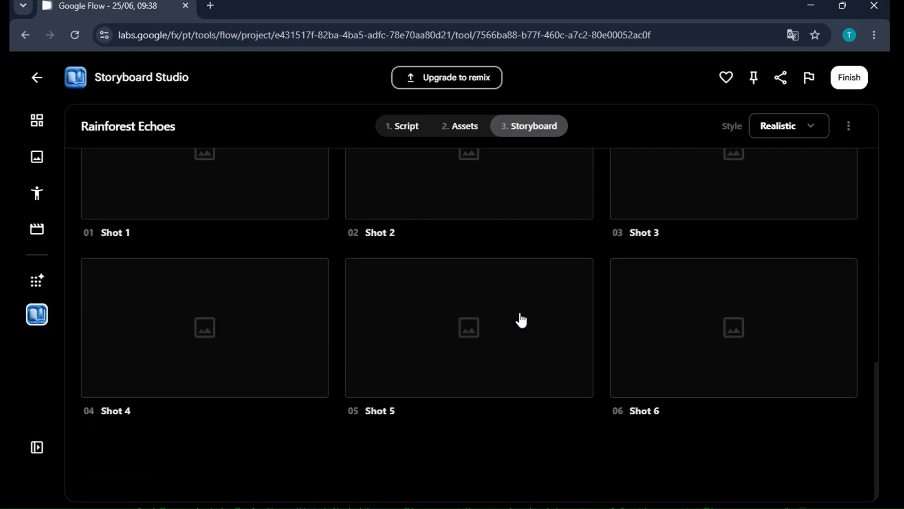
{"action": "scroll", "coordinate": [521, 320], "scroll_direction": "up", "scroll_amount": 4}
{"action": "scroll", "coordinate": [521, 320], "scroll_direction": "up", "scroll_amount": 6}
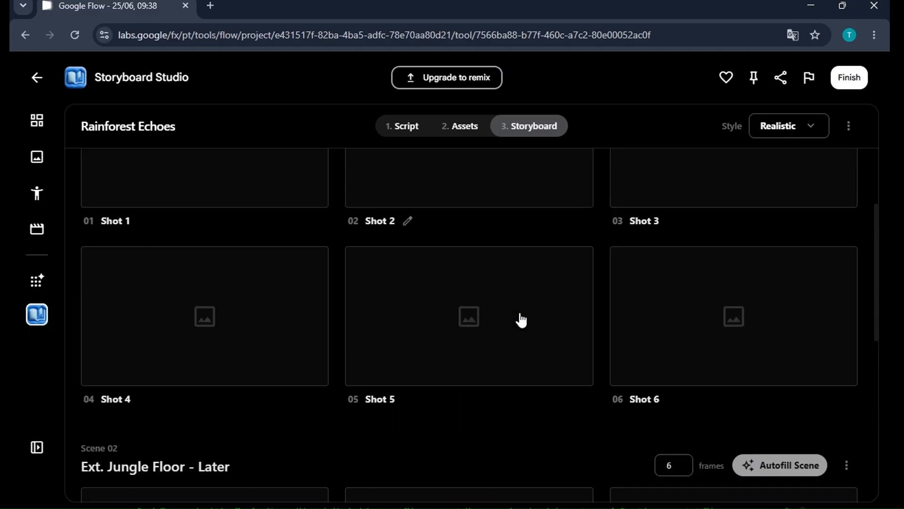
{"action": "left_click", "coordinate": [779, 190]}
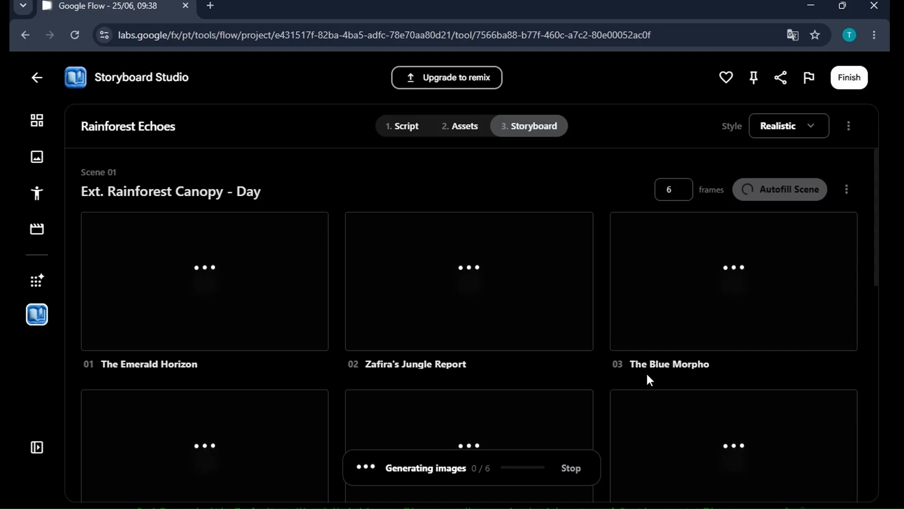
Scroll through the storyboard frames of both scenes while the images generate.
{"action": "scroll", "coordinate": [642, 339], "scroll_direction": "down", "scroll_amount": 10}
{"action": "scroll", "coordinate": [652, 352], "scroll_direction": "up", "scroll_amount": 3}
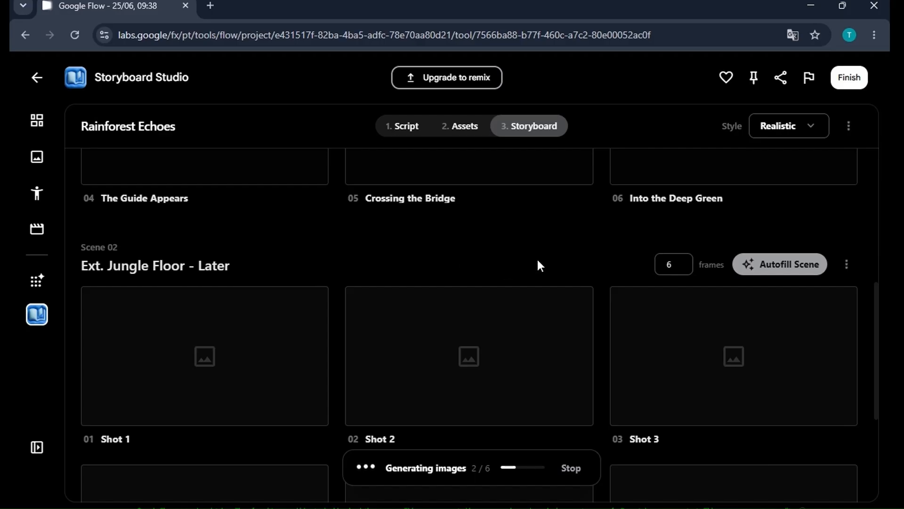
{"action": "scroll", "coordinate": [538, 265], "scroll_direction": "up", "scroll_amount": 5}
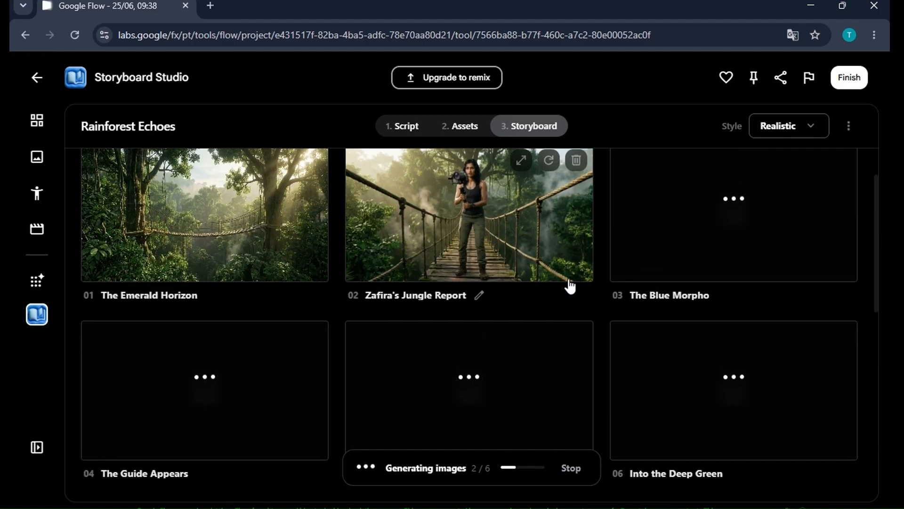
{"action": "scroll", "coordinate": [583, 390], "scroll_direction": "down", "scroll_amount": 3}
{"action": "scroll", "coordinate": [575, 391], "scroll_direction": "up", "scroll_amount": 4}
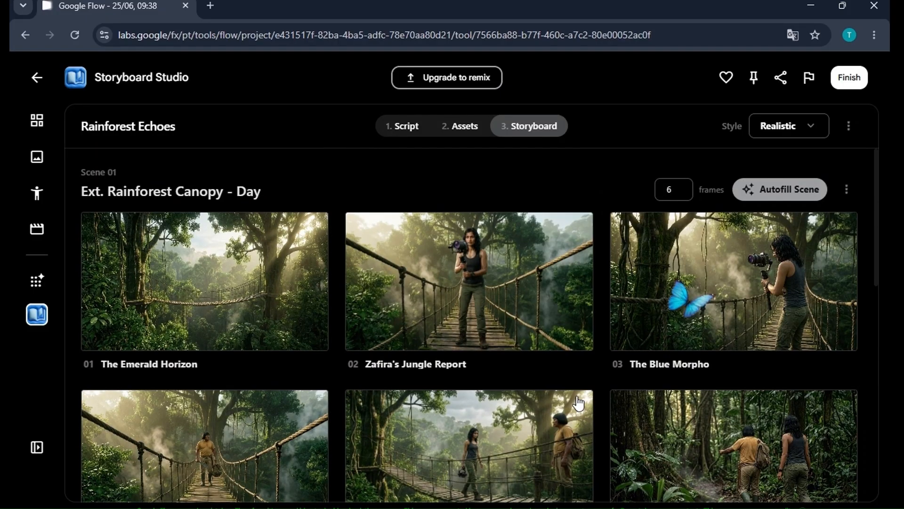
{"action": "scroll", "coordinate": [561, 395], "scroll_direction": "down", "scroll_amount": 8}
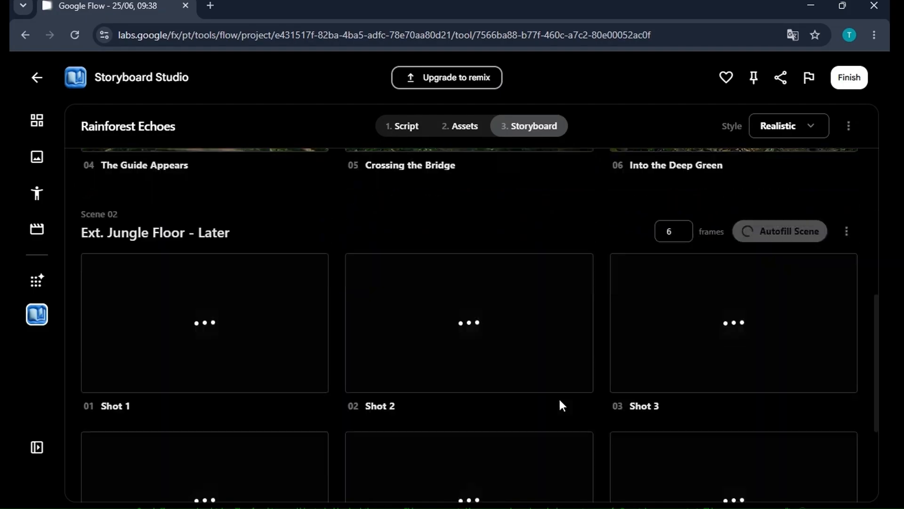
{"action": "scroll", "coordinate": [513, 443], "scroll_direction": "up", "scroll_amount": 8}
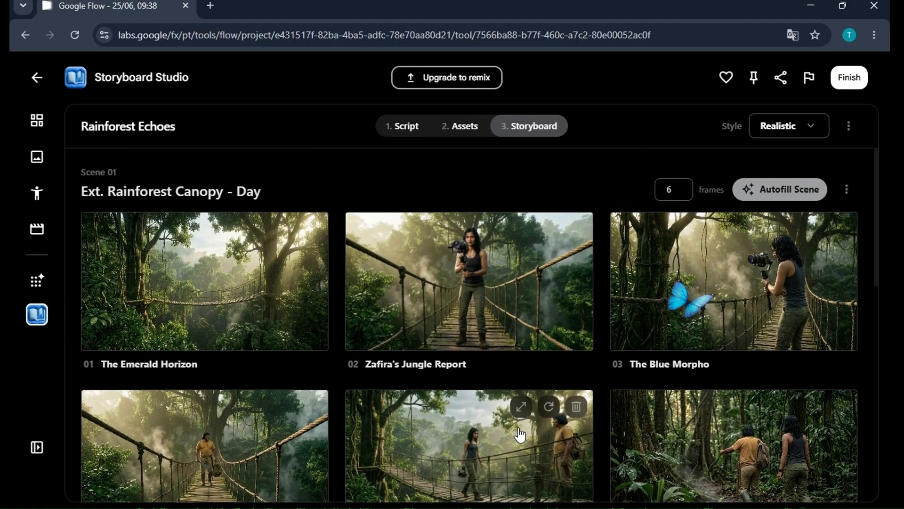
{"action": "scroll", "coordinate": [520, 433], "scroll_direction": "down", "scroll_amount": 1}
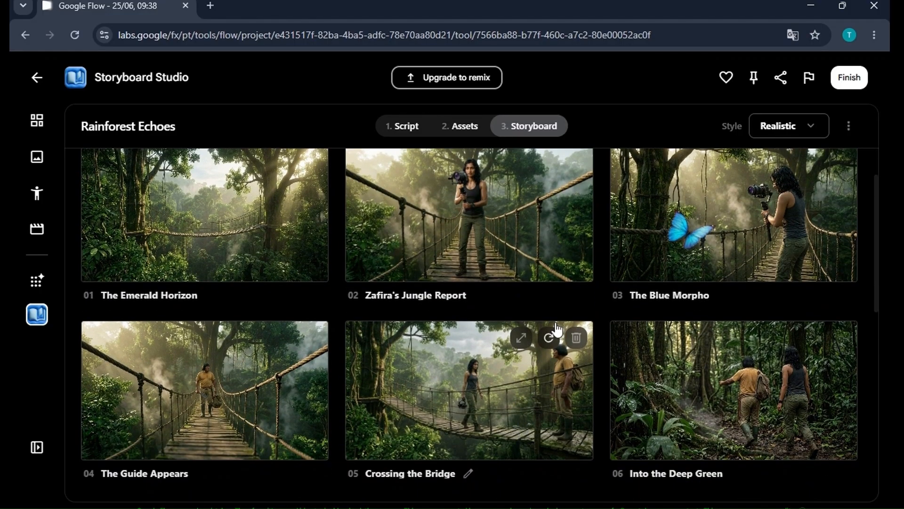
Select and copy the entire script text in the Script stage.
{"action": "left_click", "coordinate": [404, 129]}
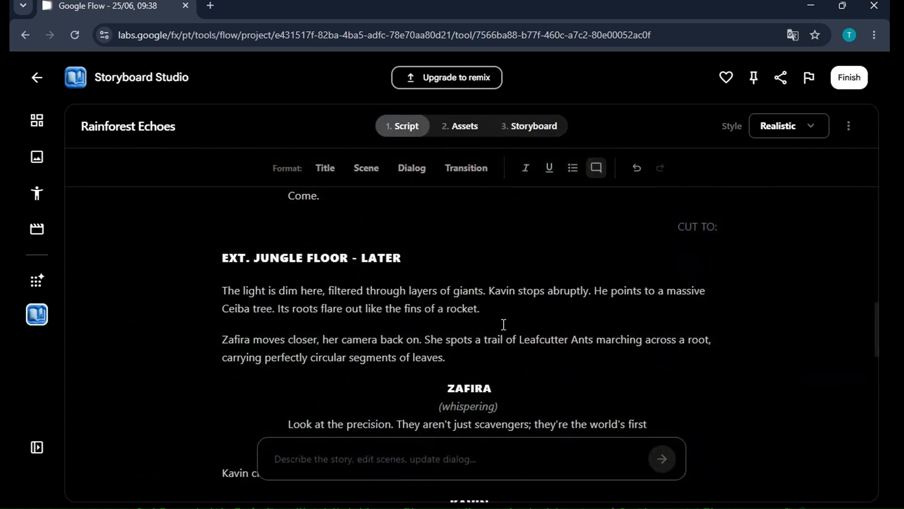
{"action": "scroll", "coordinate": [504, 329], "scroll_direction": "up", "scroll_amount": 3}
{"action": "scroll", "coordinate": [506, 332], "scroll_direction": "down", "scroll_amount": 6}
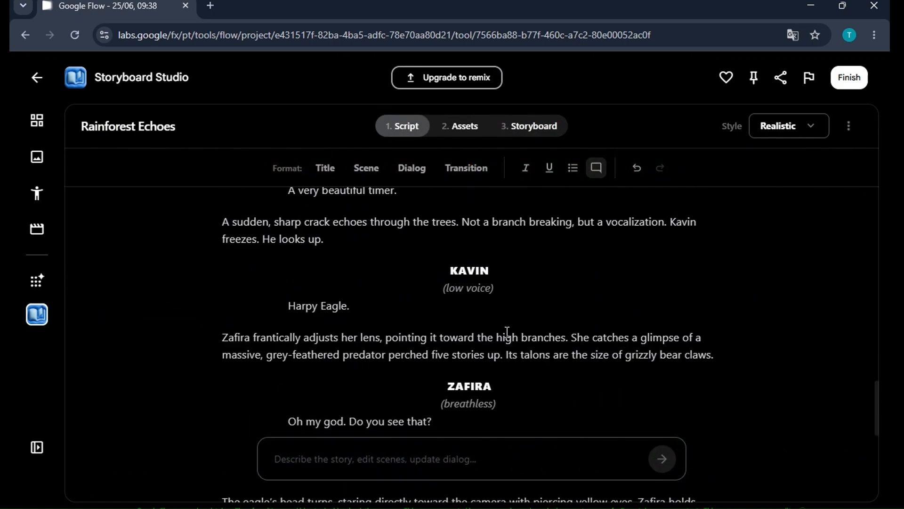
{"action": "scroll", "coordinate": [507, 332], "scroll_direction": "down", "scroll_amount": 10}
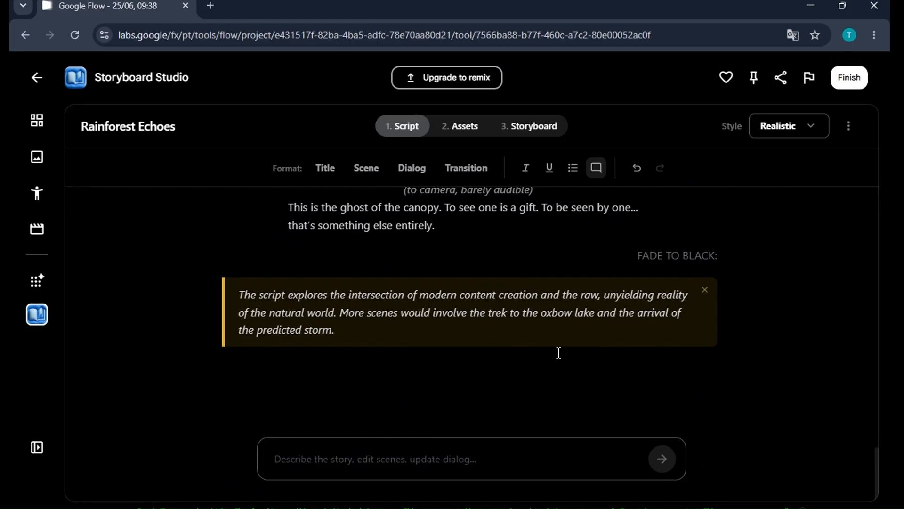
{"action": "left_click_drag", "start_coordinate": [467, 229], "coordinate": [221, 276]}
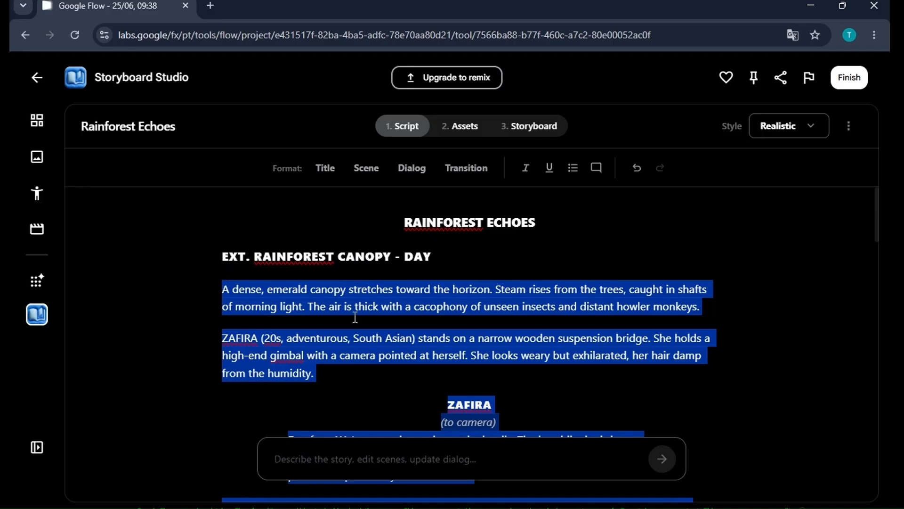
{"action": "right_click", "coordinate": [340, 296]}
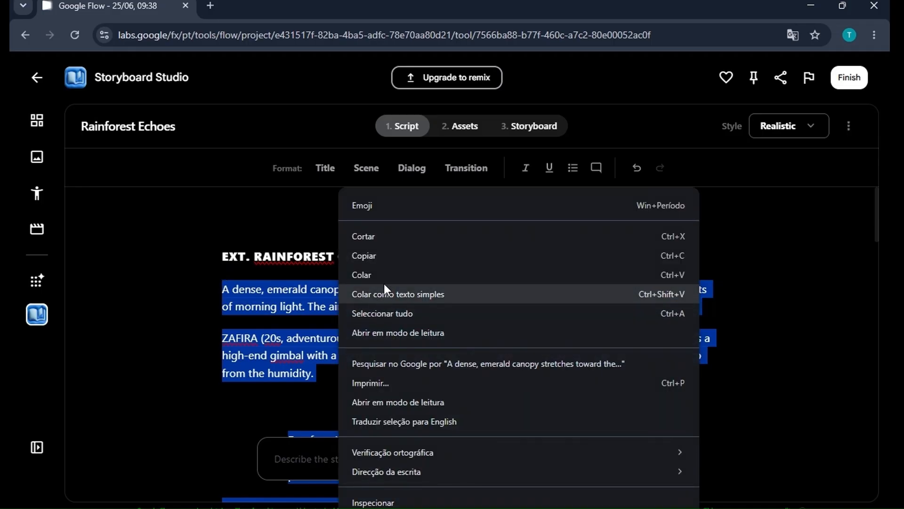
{"action": "left_click", "coordinate": [387, 259]}
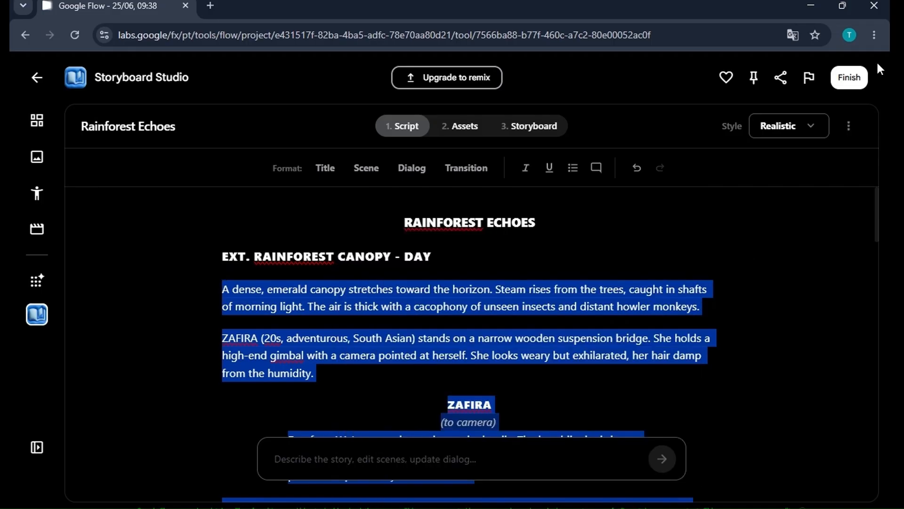
Minimize the browser and create a new text document on the desktop named jungle.
{"action": "left_click", "coordinate": [811, 5]}
{"action": "right_click", "coordinate": [388, 274]}
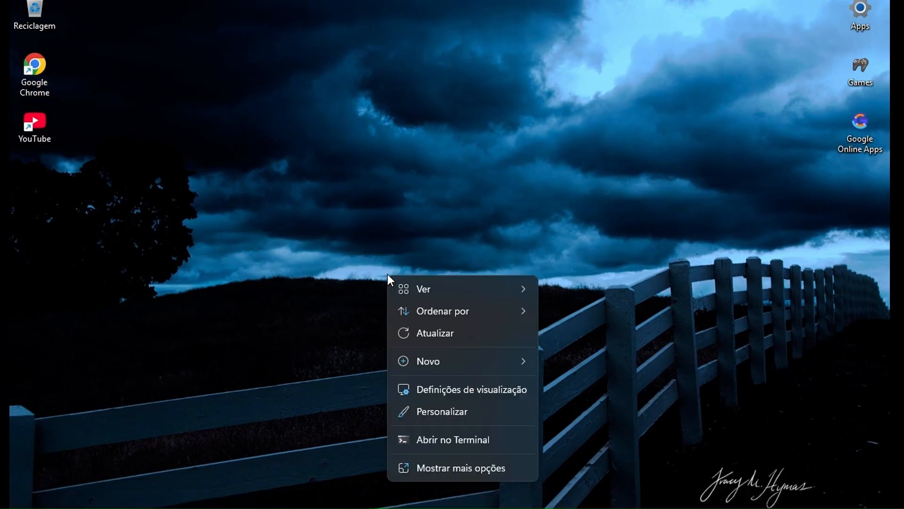
{"action": "mouse_move", "coordinate": [507, 366]}
{"action": "left_click", "coordinate": [640, 288]}
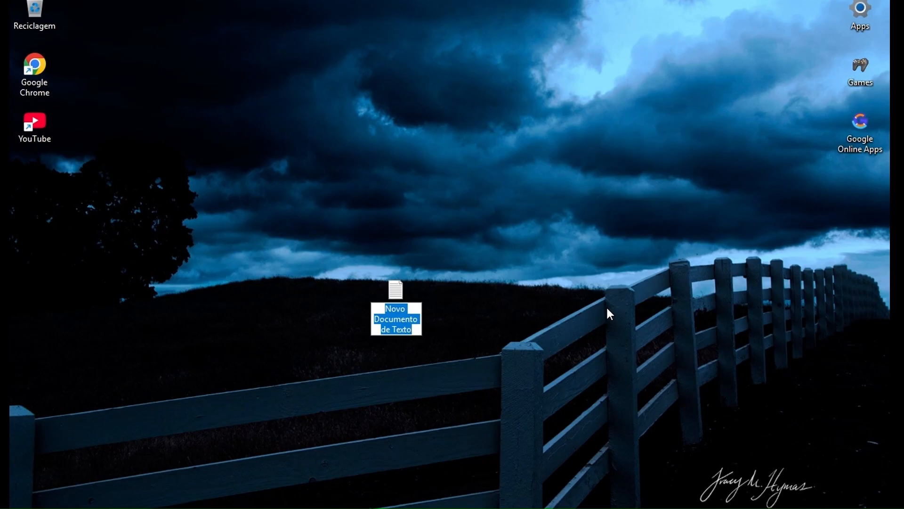
{"action": "type", "text": "jungle"}
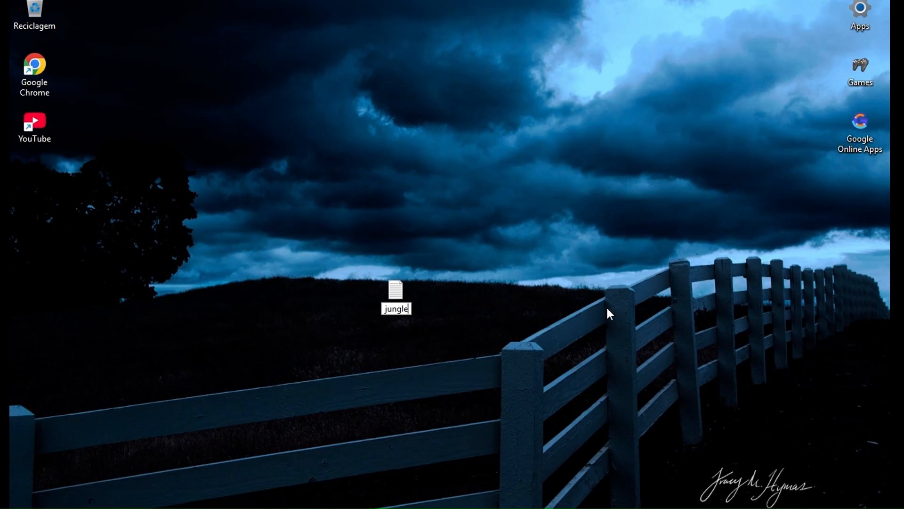
{"action": "key", "text": "Return"}
{"action": "key", "text": "Return"}
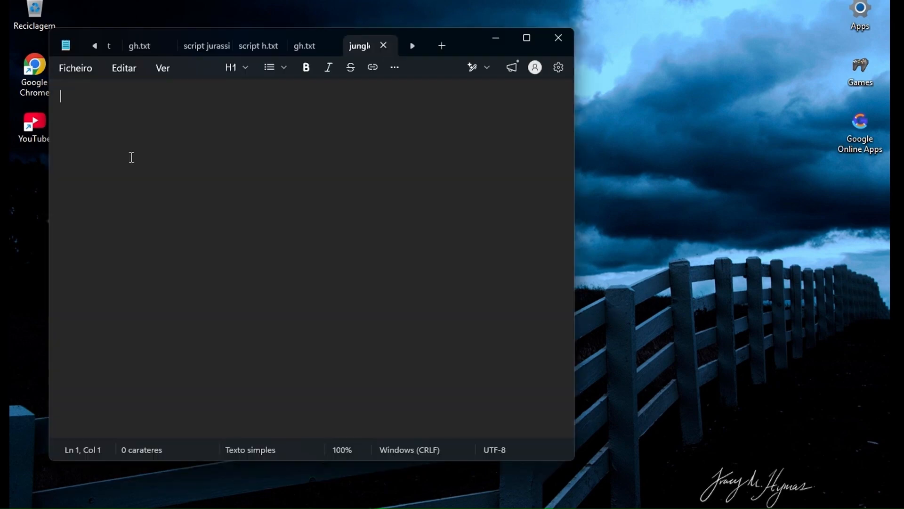
Open the jungle text file, paste the copied script into it and save it.
{"action": "right_click", "coordinate": [81, 96]}
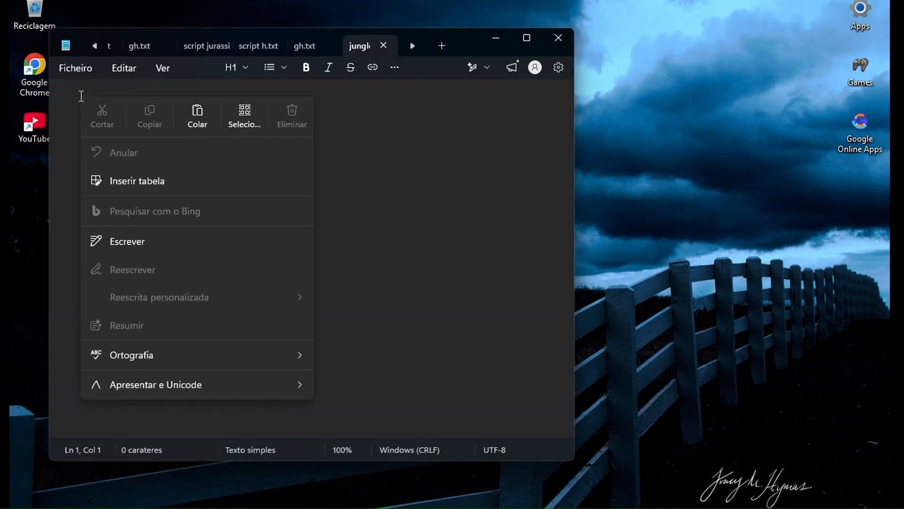
{"action": "left_click", "coordinate": [198, 114]}
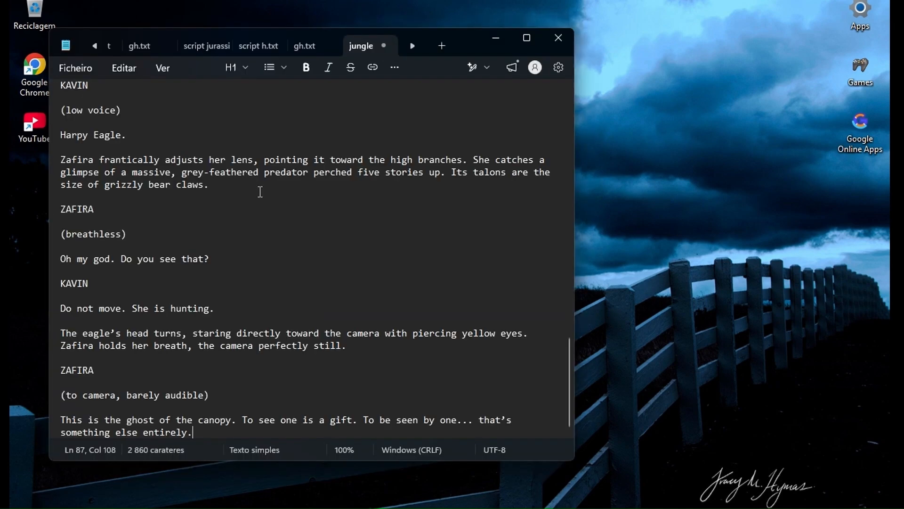
{"action": "left_click", "coordinate": [71, 69]}
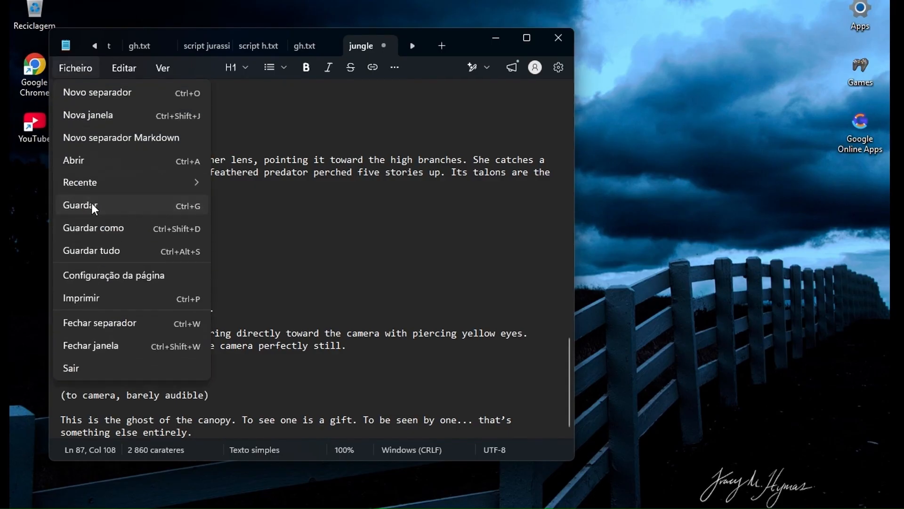
{"action": "left_click", "coordinate": [92, 205]}
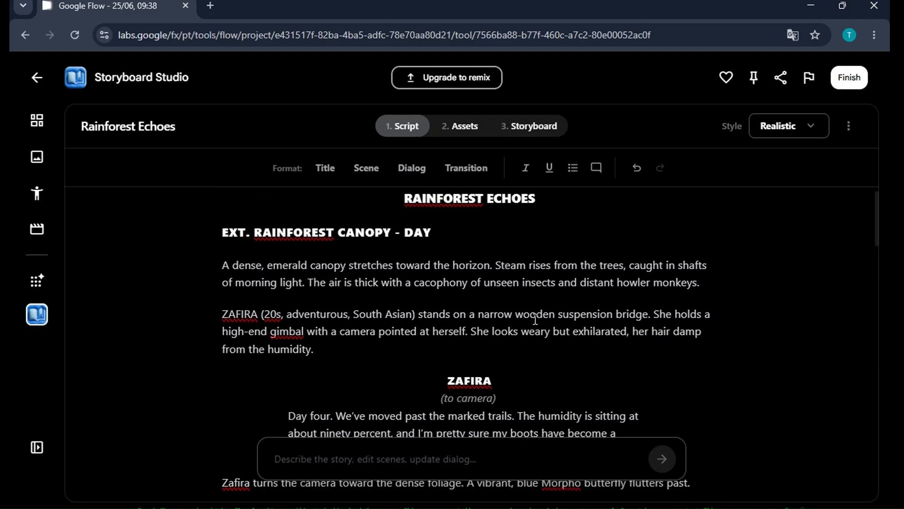
Copy the script's opening canopy description paragraph and return to the Storyboard stage.
{"action": "scroll", "coordinate": [532, 322], "scroll_direction": "up", "scroll_amount": 1}
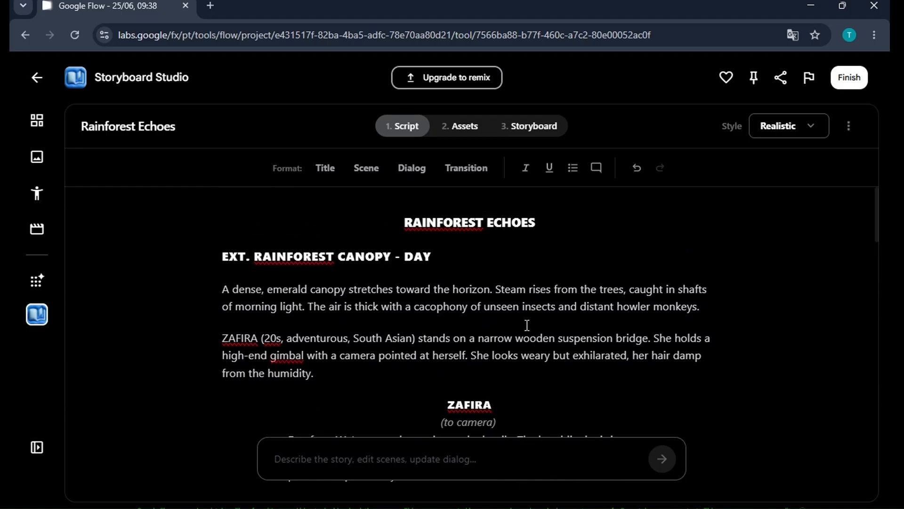
{"action": "left_click_drag", "start_coordinate": [718, 310], "coordinate": [225, 290]}
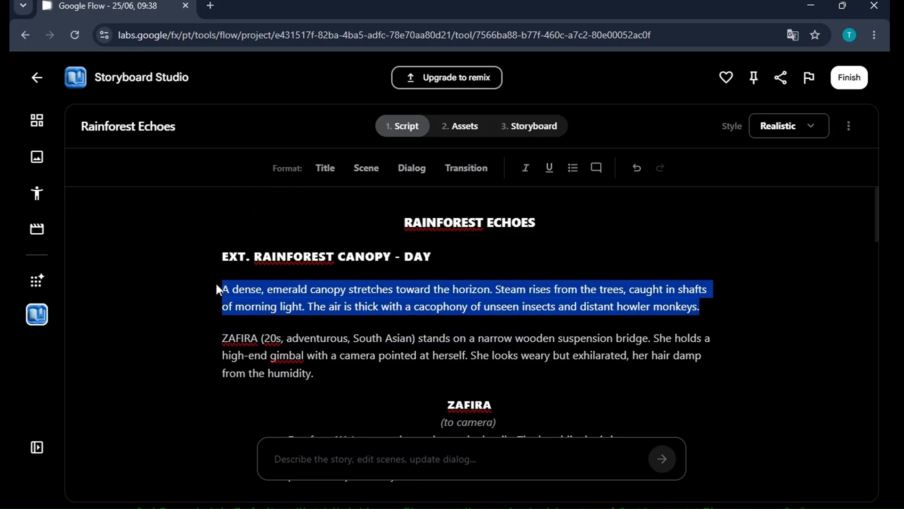
{"action": "right_click", "coordinate": [349, 290]}
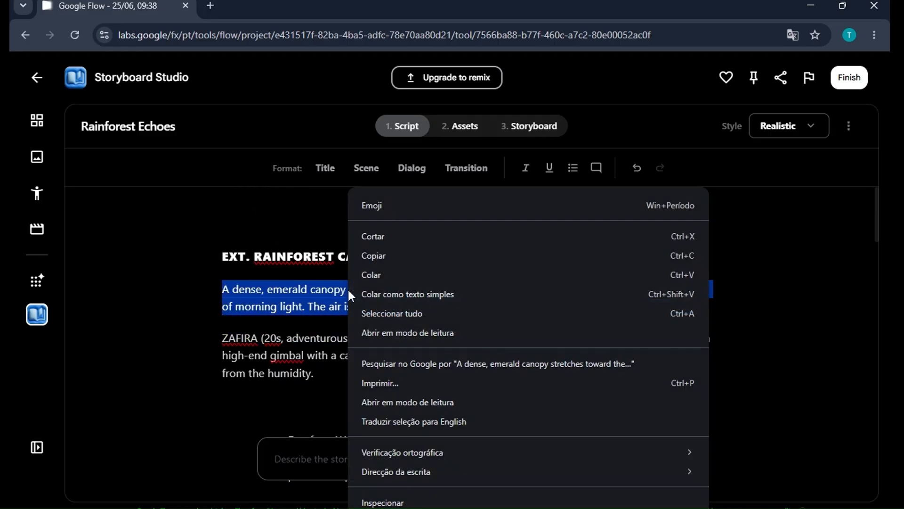
{"action": "left_click", "coordinate": [388, 254]}
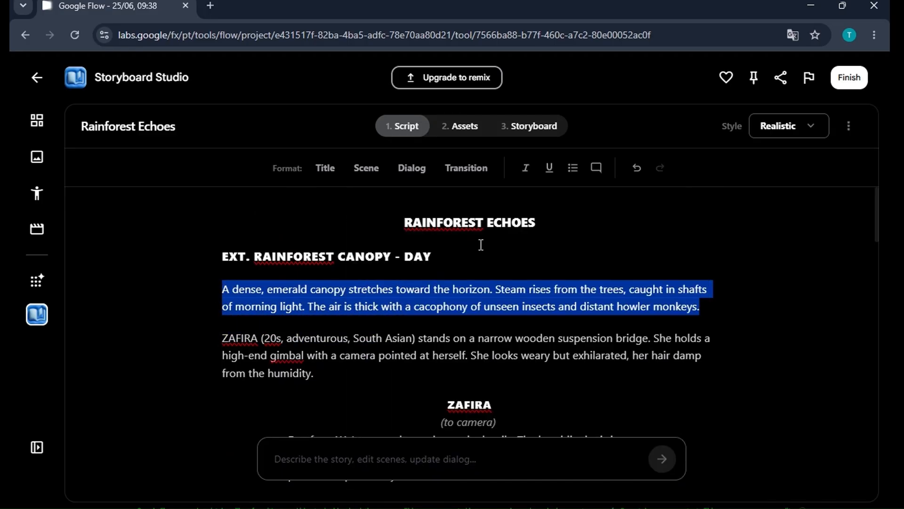
{"action": "left_click", "coordinate": [547, 125]}
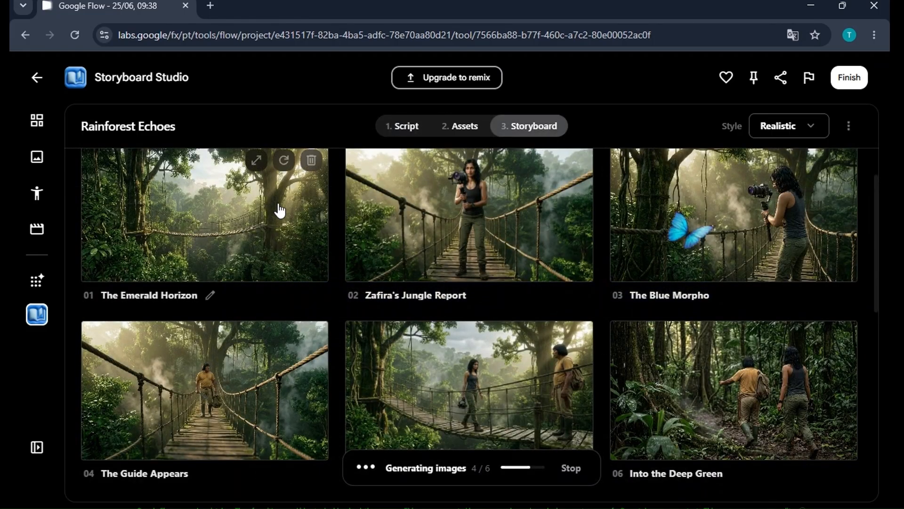
Open frame 01, The Emerald Horizon, to view its details and scroll through the scene frames.
{"action": "left_click", "coordinate": [239, 238]}
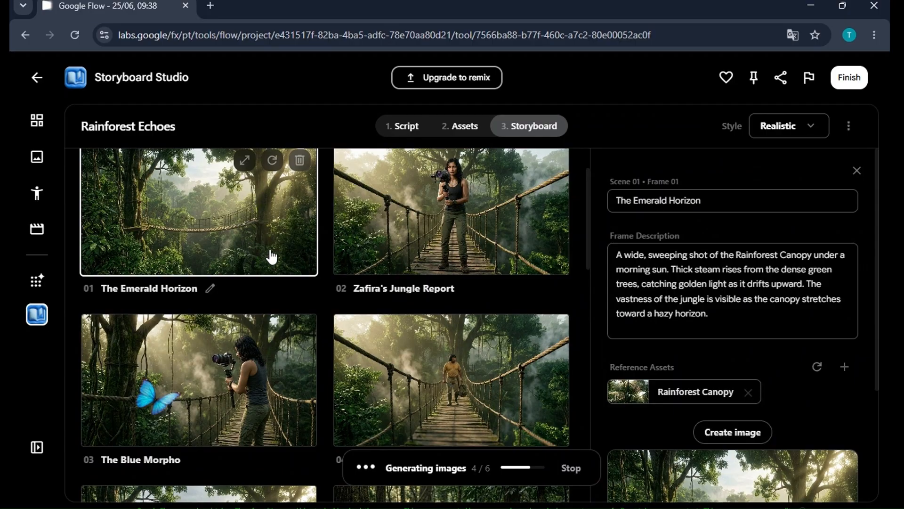
{"action": "scroll", "coordinate": [452, 301], "scroll_direction": "down", "scroll_amount": 8}
{"action": "scroll", "coordinate": [438, 323], "scroll_direction": "down", "scroll_amount": 9}
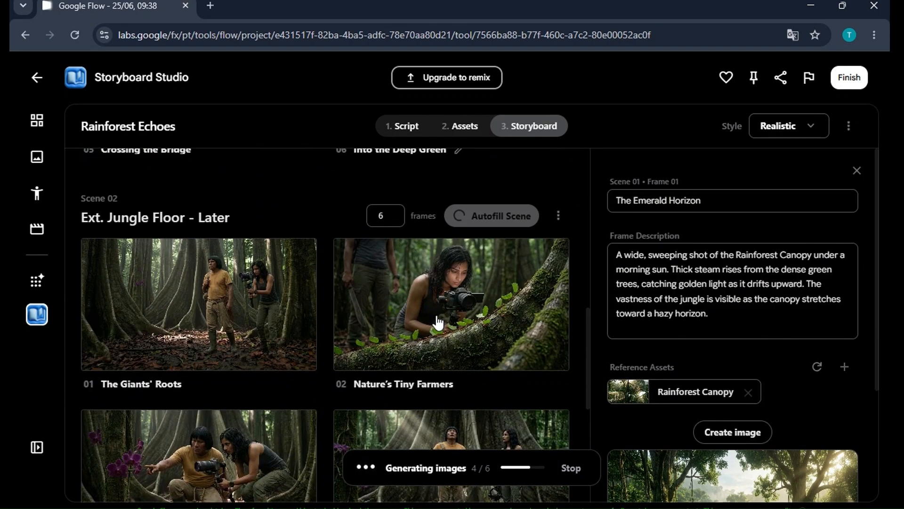
{"action": "scroll", "coordinate": [438, 323], "scroll_direction": "up", "scroll_amount": 4}
{"action": "scroll", "coordinate": [438, 323], "scroll_direction": "up", "scroll_amount": 8}
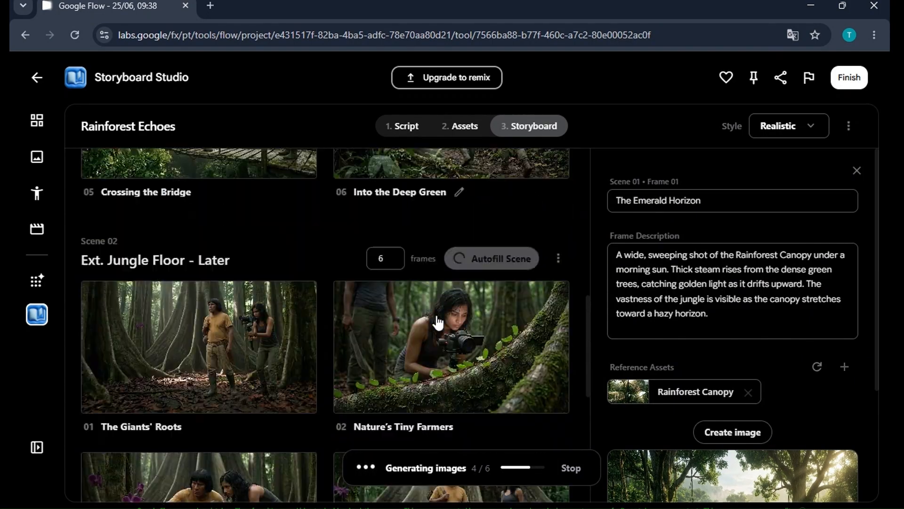
{"action": "scroll", "coordinate": [437, 322], "scroll_direction": "up", "scroll_amount": 5}
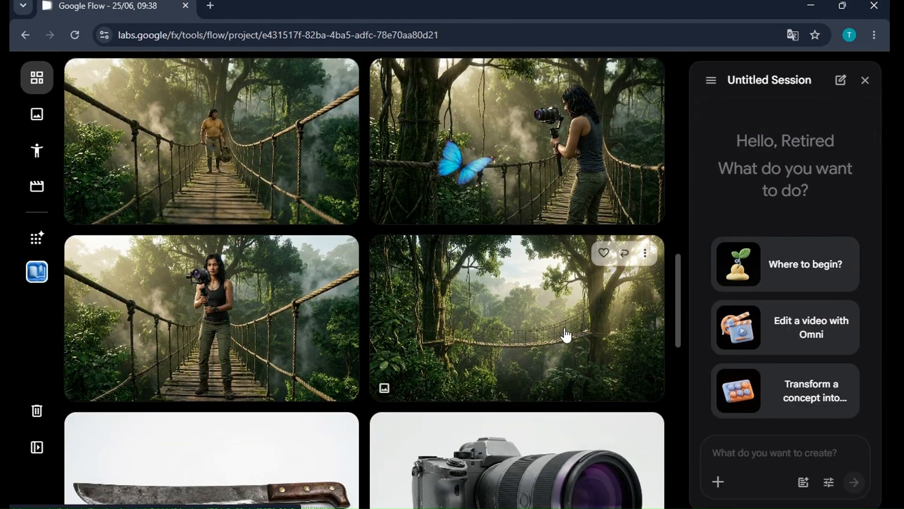
Choose Animate on the misty canopy bridge image to attach it to the agent prompt.
{"action": "left_click", "coordinate": [645, 253]}
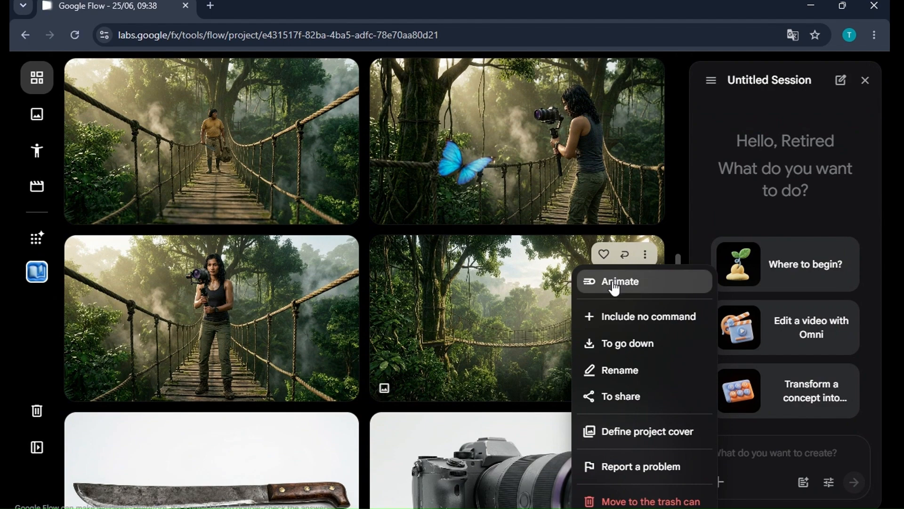
{"action": "left_click", "coordinate": [614, 283]}
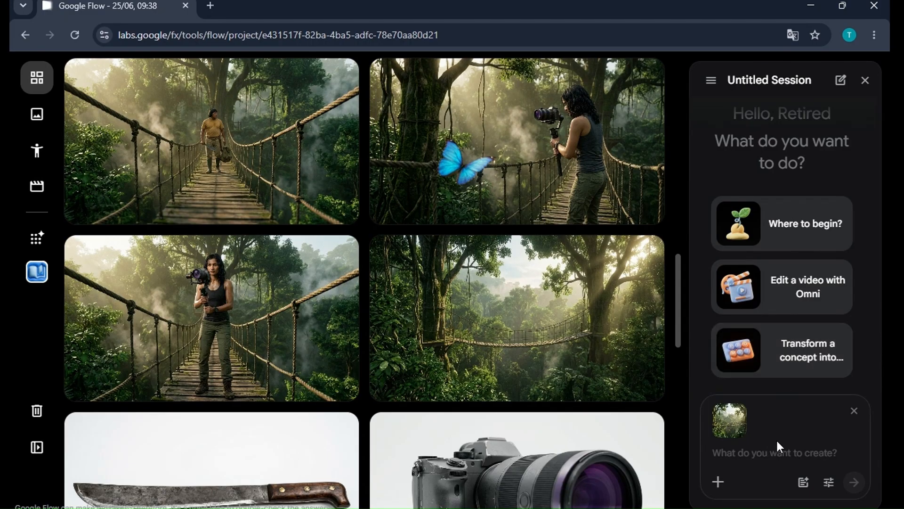
Open the agent settings, keep Omni Flash as the video model, set image generation to 1x, and close the settings.
{"action": "mouse_move", "coordinate": [755, 428]}
{"action": "left_click", "coordinate": [829, 483]}
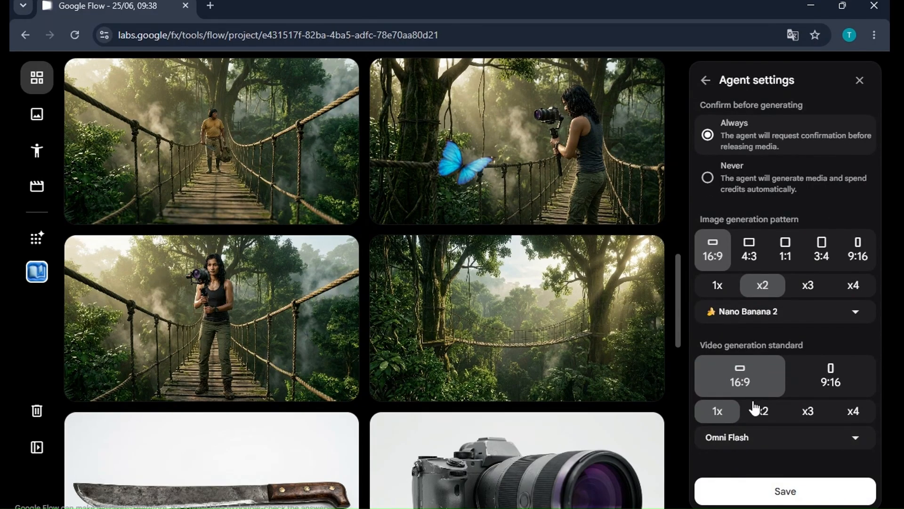
{"action": "left_click", "coordinate": [744, 442]}
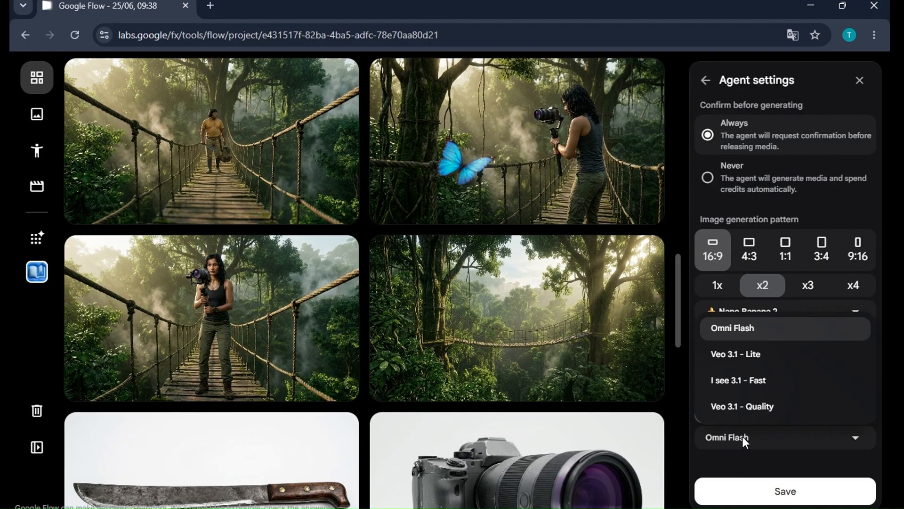
{"action": "left_click", "coordinate": [746, 335]}
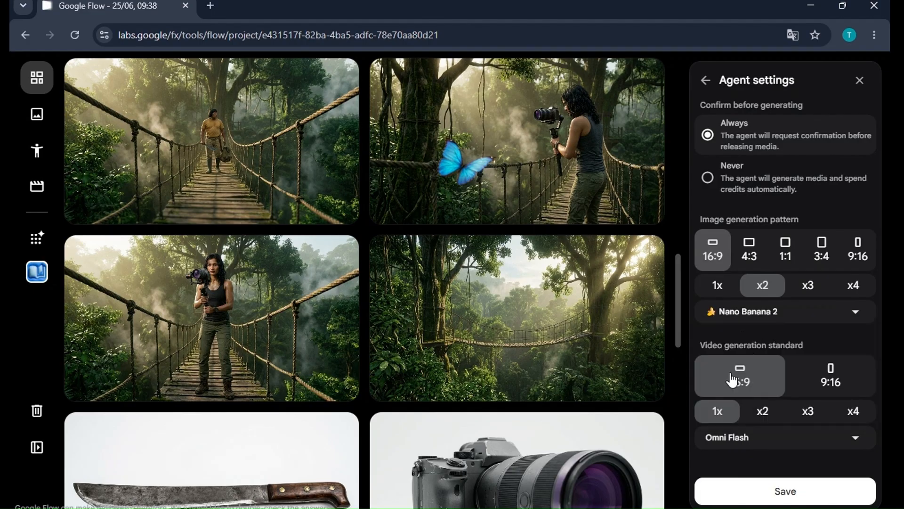
{"action": "left_click", "coordinate": [717, 285]}
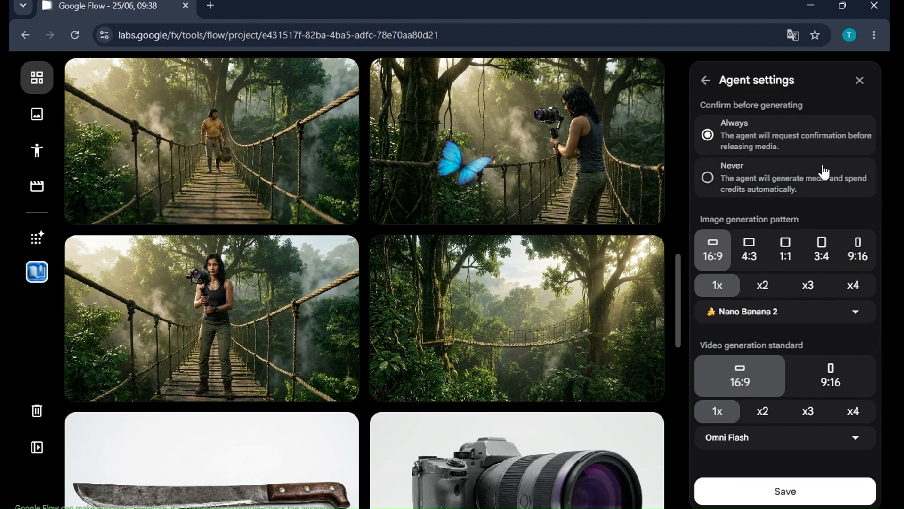
{"action": "left_click", "coordinate": [858, 81]}
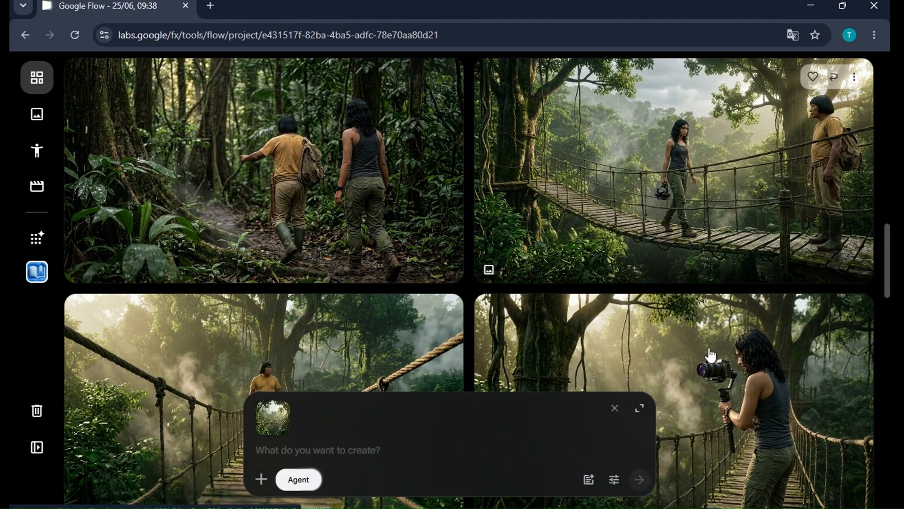
Re-attach the canopy bridge image with Animate and review the account's remaining Flow credits.
{"action": "scroll", "coordinate": [710, 354], "scroll_direction": "down", "scroll_amount": 7}
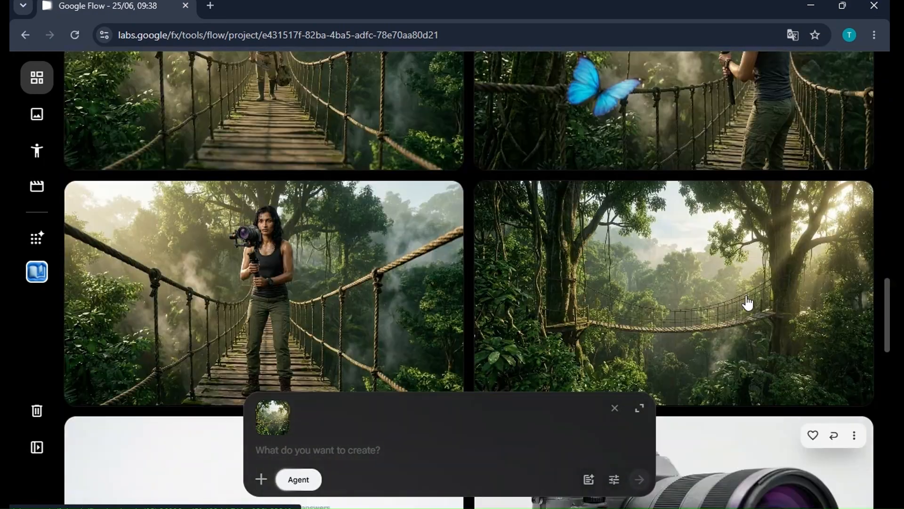
{"action": "scroll", "coordinate": [711, 303], "scroll_direction": "up", "scroll_amount": 2}
{"action": "left_click", "coordinate": [855, 273]}
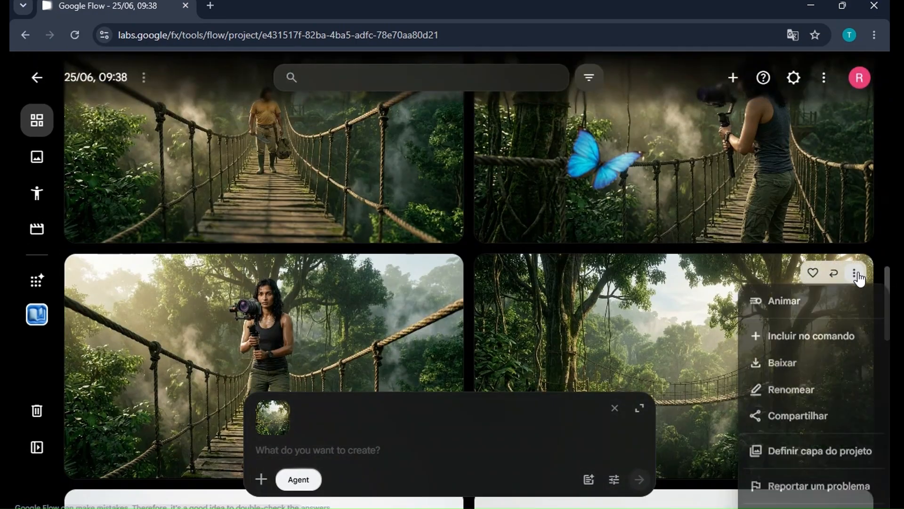
{"action": "left_click", "coordinate": [793, 301]}
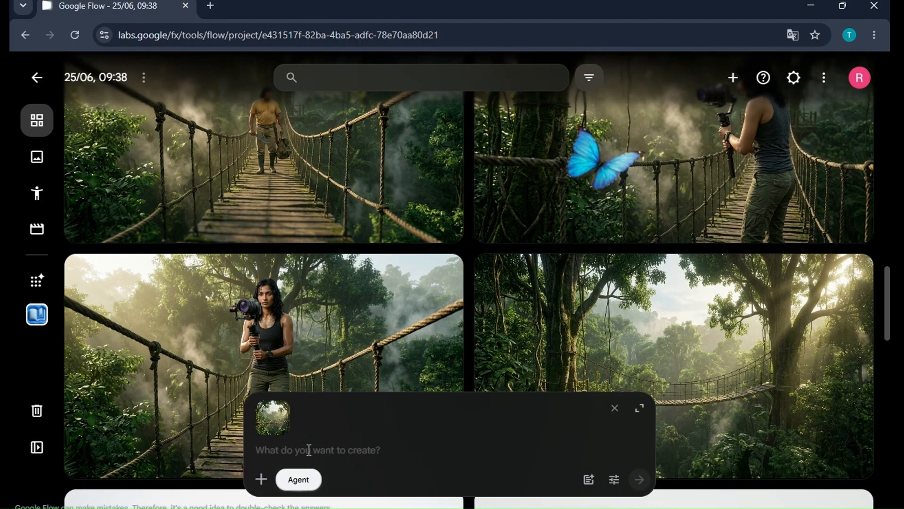
{"action": "left_click", "coordinate": [858, 79]}
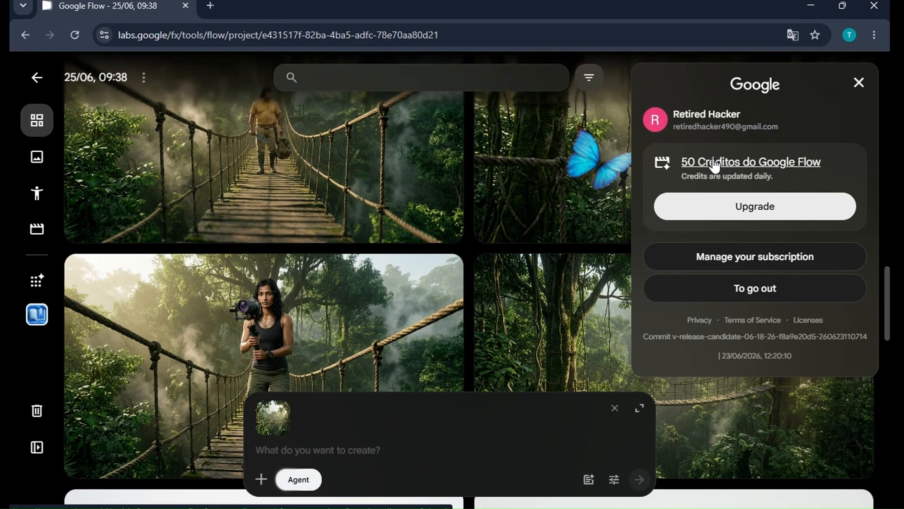
{"action": "left_click", "coordinate": [858, 83]}
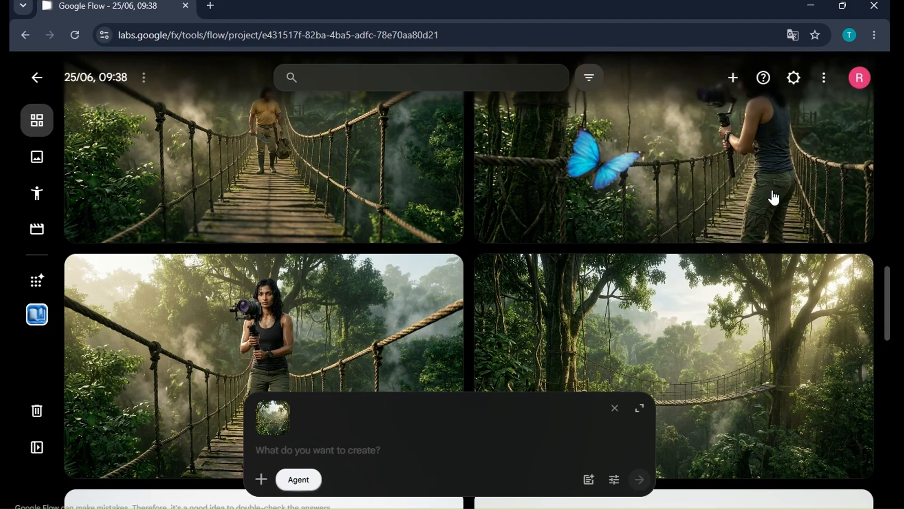
Prompt the agent with 'create a video with omni.' plus the pasted canopy description paragraph and send it.
{"action": "left_click", "coordinate": [297, 451]}
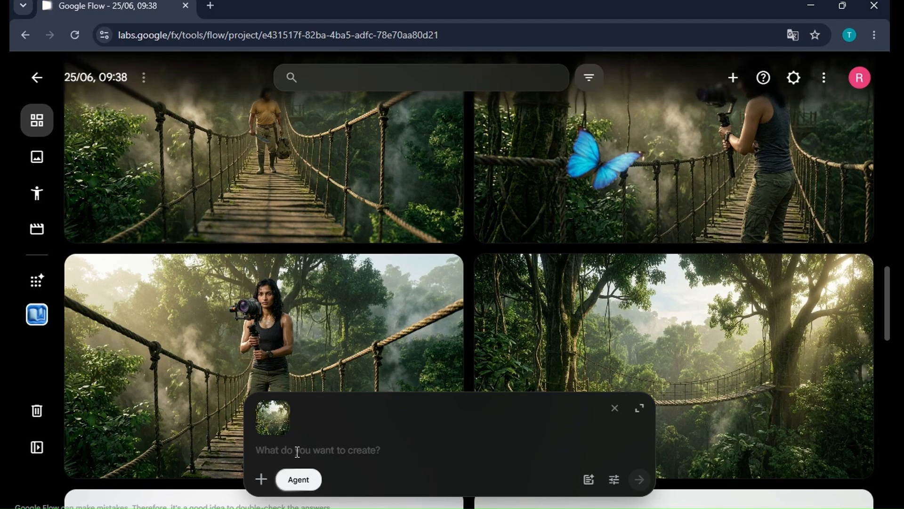
{"action": "type", "text": "create a video with omni."}
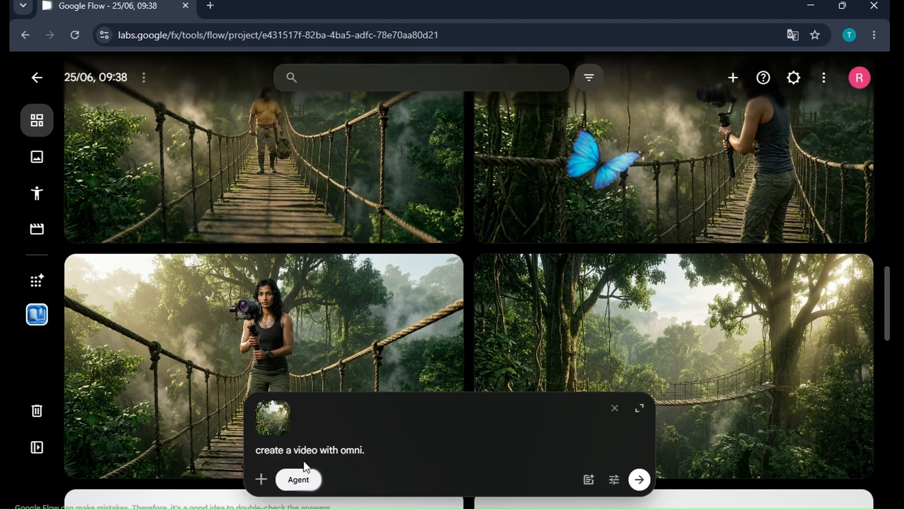
{"action": "right_click", "coordinate": [374, 449]}
{"action": "left_click", "coordinate": [402, 293]}
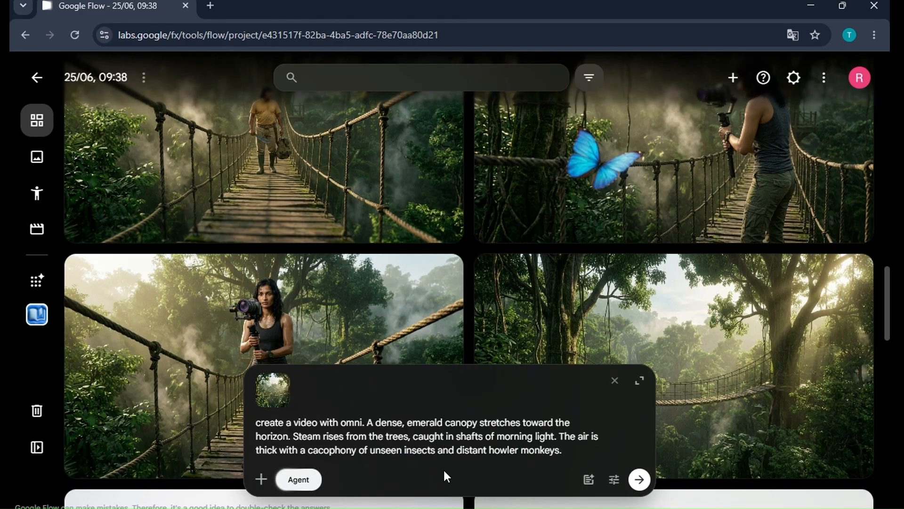
{"action": "left_click", "coordinate": [639, 479]}
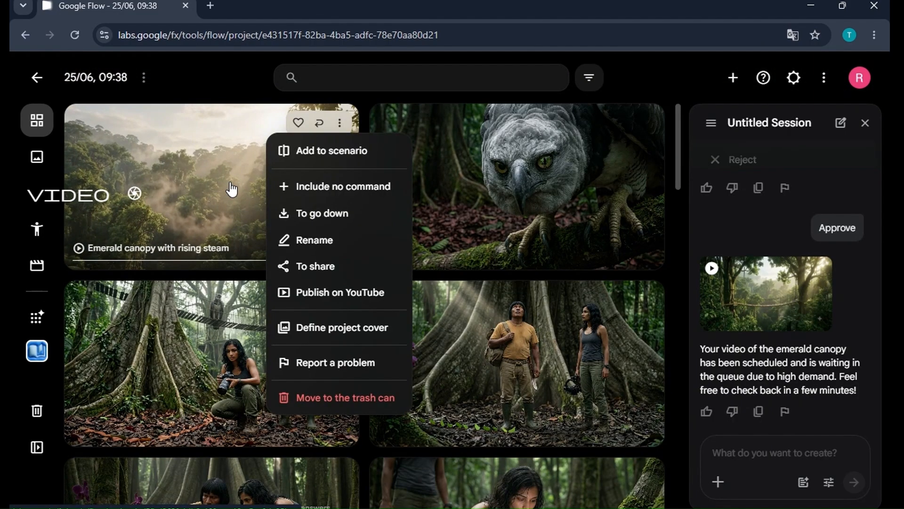
Open the Emerald canopy with rising steam video, play it full screen, and return to the project.
{"action": "left_click", "coordinate": [232, 188]}
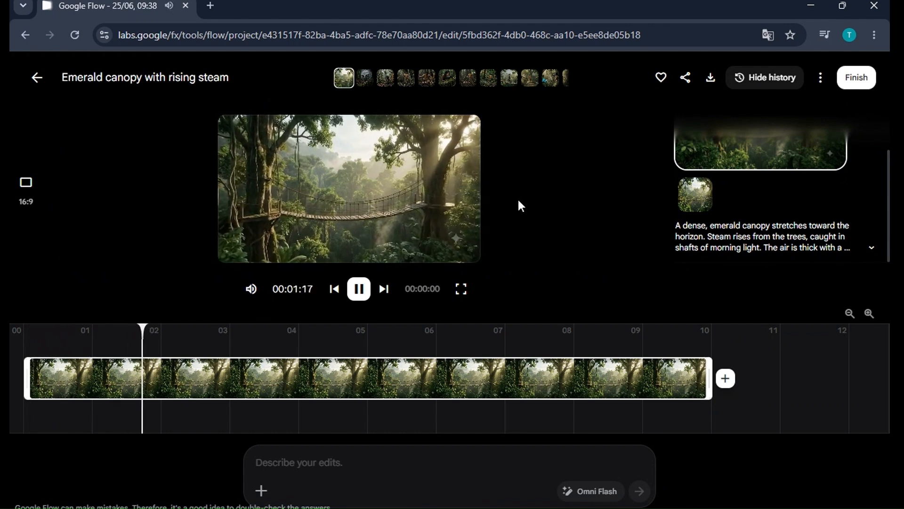
{"action": "left_click", "coordinate": [461, 288]}
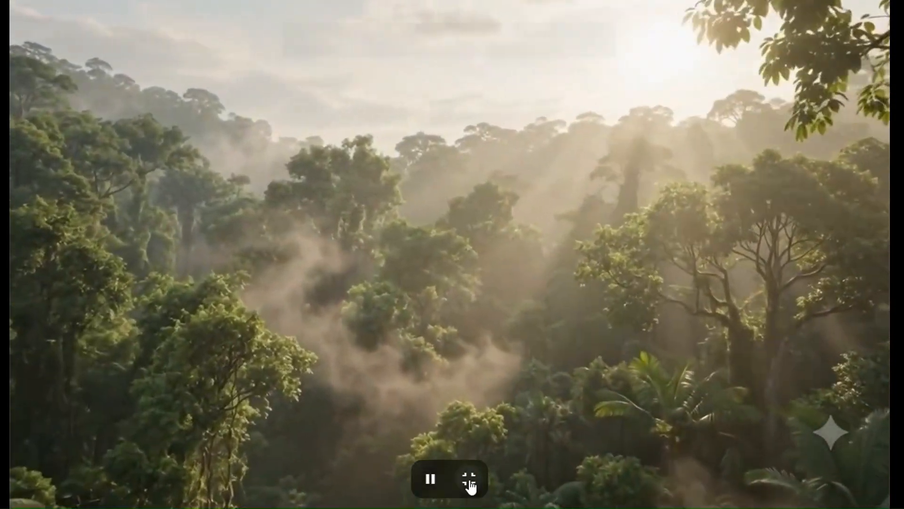
{"action": "left_click", "coordinate": [469, 480]}
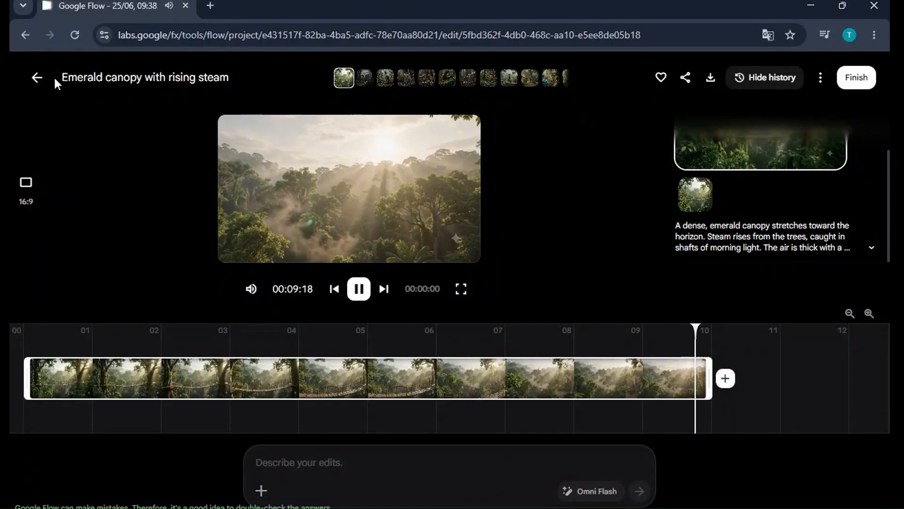
{"action": "left_click", "coordinate": [24, 36]}
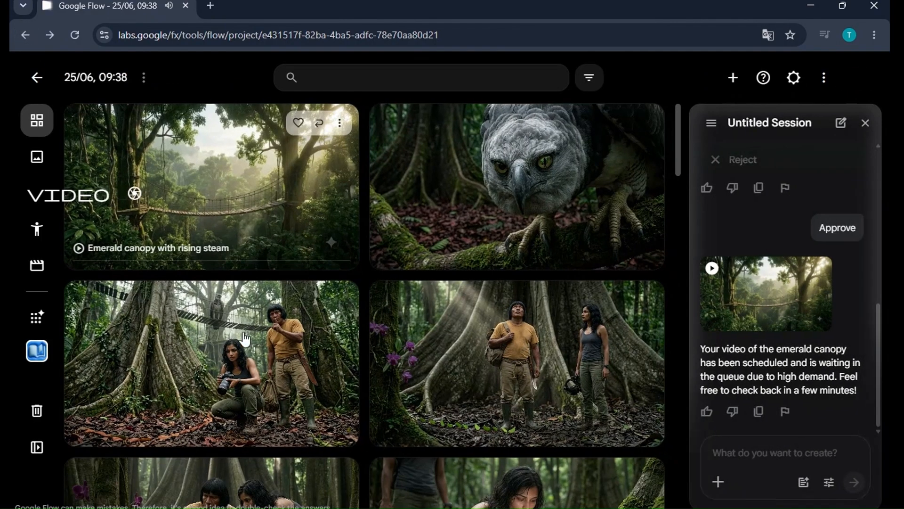
Download the Emerald canopy with rising steam video at 720p original size.
{"action": "left_click", "coordinate": [340, 123]}
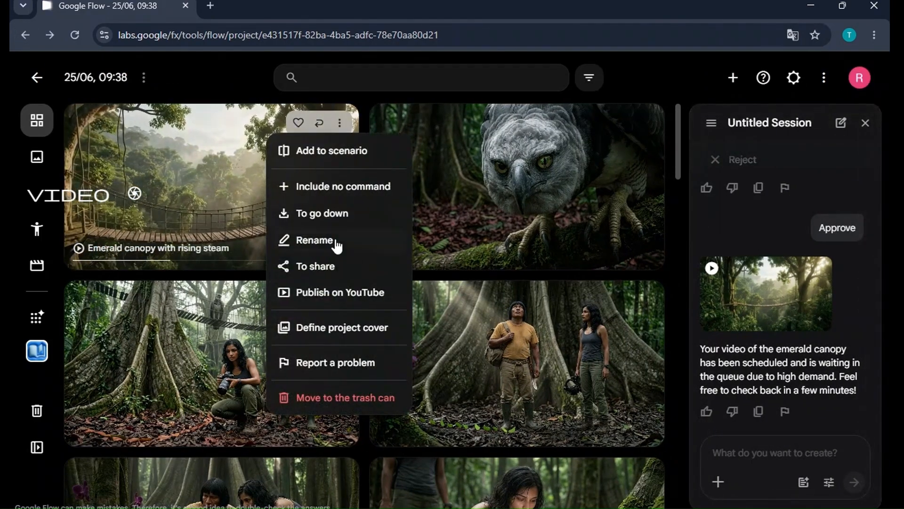
{"action": "mouse_move", "coordinate": [311, 211]}
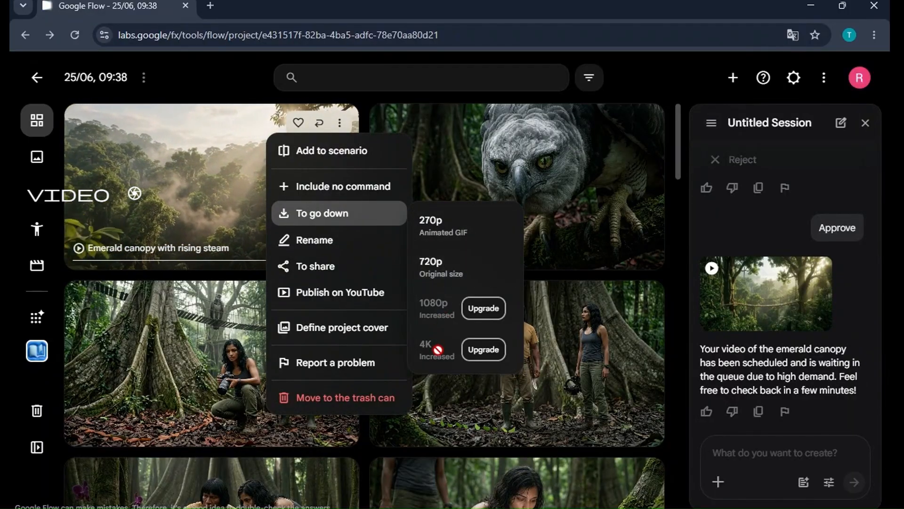
{"action": "left_click", "coordinate": [441, 271]}
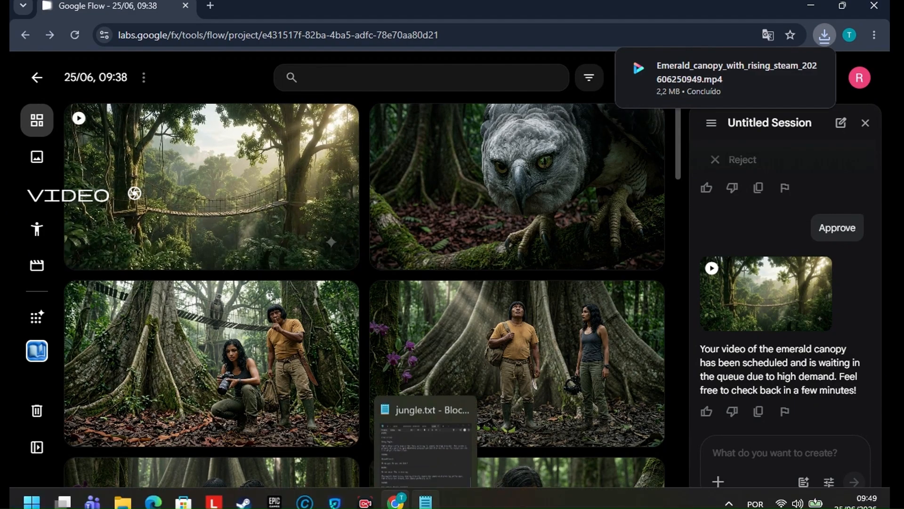
Open the jungle text file, scroll to the top of the script, and select the Zafira paragraphs.
{"action": "left_click", "coordinate": [425, 503]}
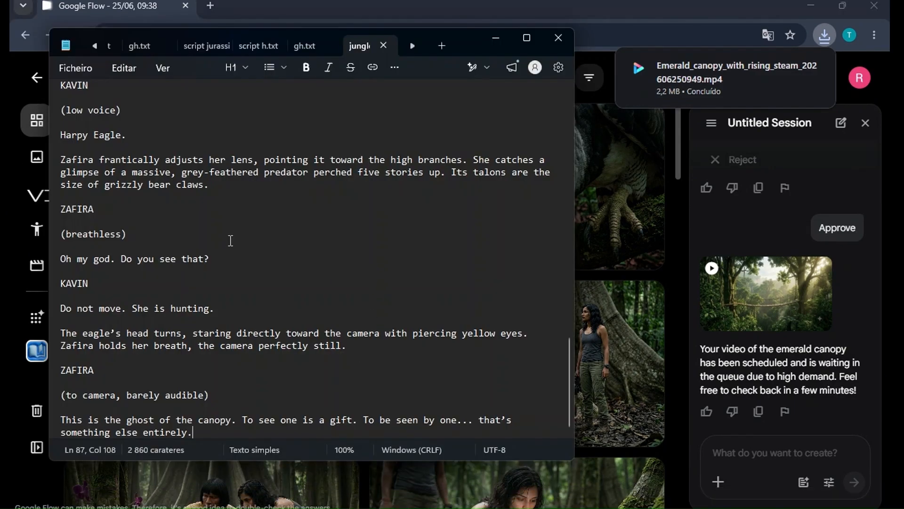
{"action": "scroll", "coordinate": [263, 274], "scroll_direction": "up", "scroll_amount": 1}
{"action": "scroll", "coordinate": [263, 274], "scroll_direction": "up", "scroll_amount": 12}
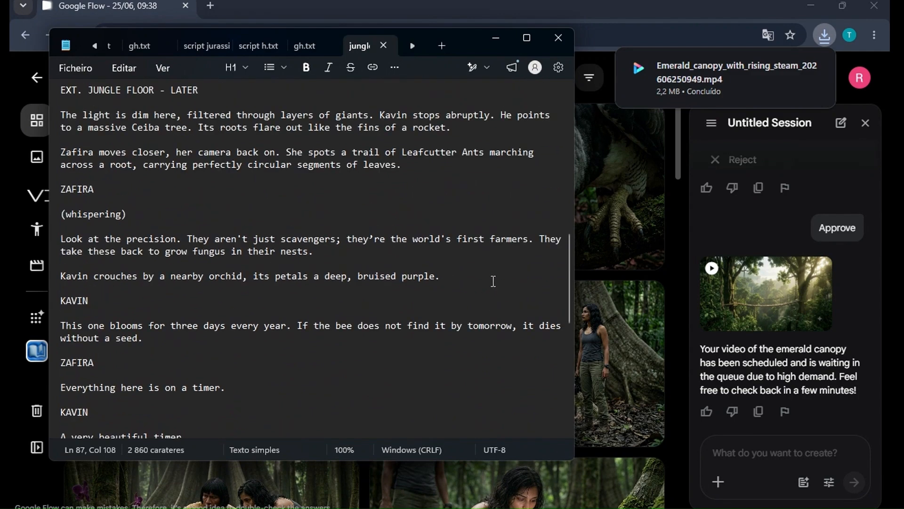
{"action": "scroll", "coordinate": [490, 281], "scroll_direction": "up", "scroll_amount": 10}
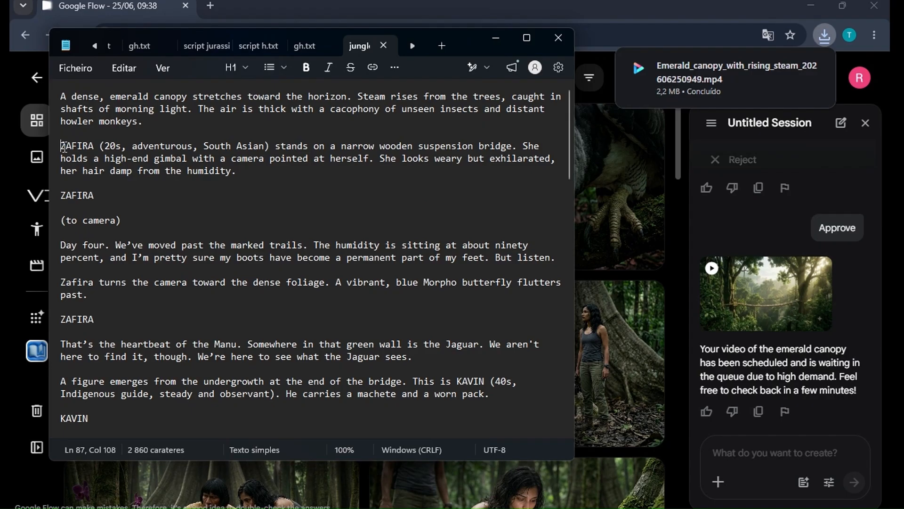
{"action": "left_click_drag", "start_coordinate": [65, 146], "coordinate": [125, 201]}
{"action": "left_click_drag", "start_coordinate": [147, 234], "coordinate": [291, 262]}
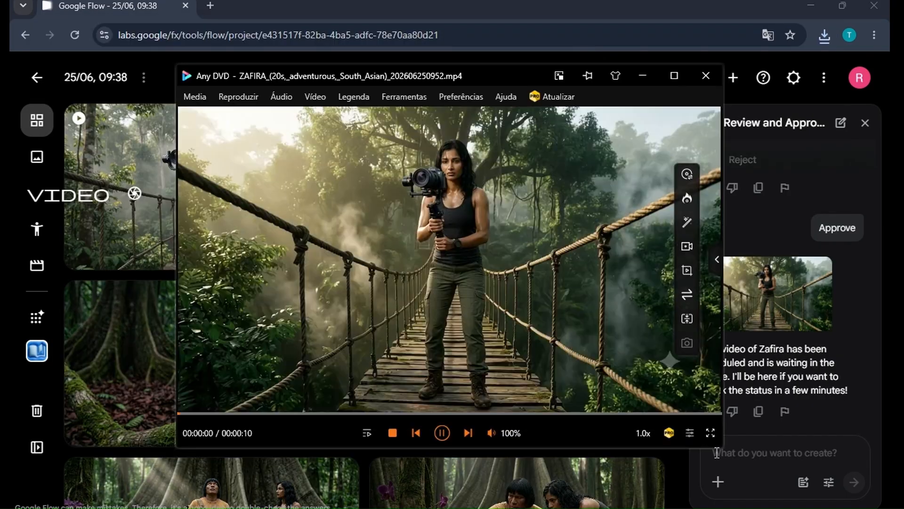
Play the downloaded blue butterfly clip full screen in Any DVD and close the player.
{"action": "left_click", "coordinate": [710, 433]}
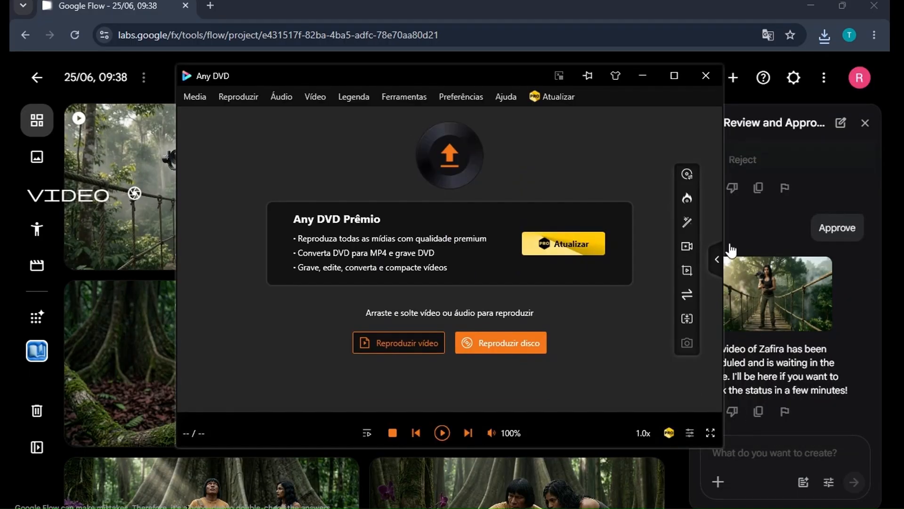
{"action": "left_click", "coordinate": [705, 75]}
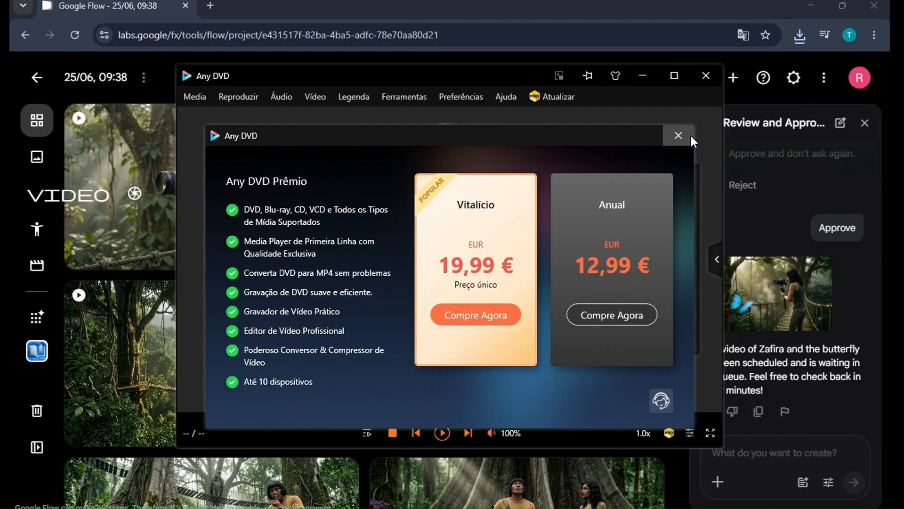
{"action": "left_click", "coordinate": [684, 135]}
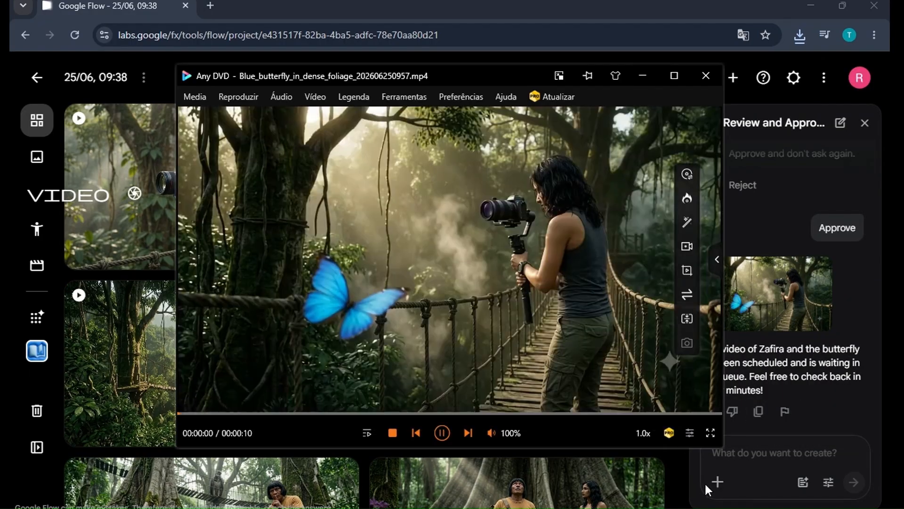
{"action": "left_click", "coordinate": [711, 434]}
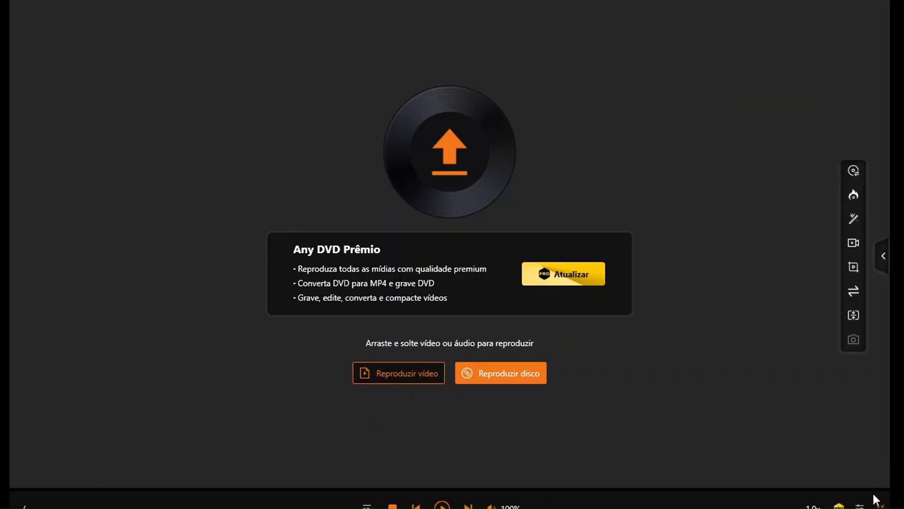
{"action": "left_click", "coordinate": [880, 504]}
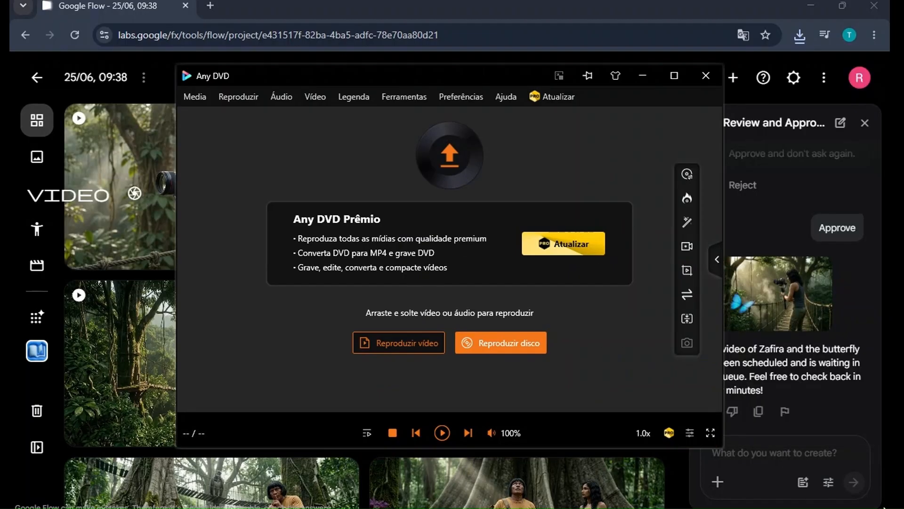
{"action": "left_click", "coordinate": [703, 74]}
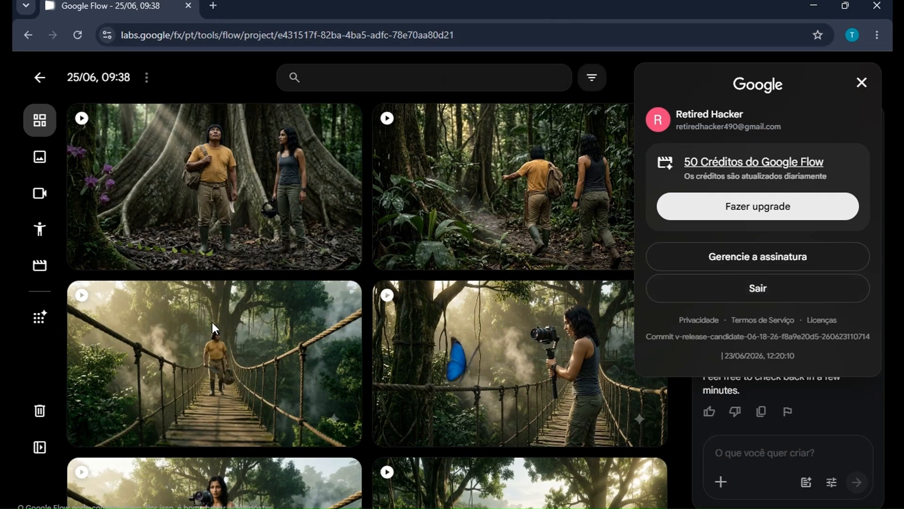
Open Storyboard Studio and switch to its Script stage.
{"action": "left_click", "coordinate": [29, 368]}
{"action": "left_click", "coordinate": [39, 356]}
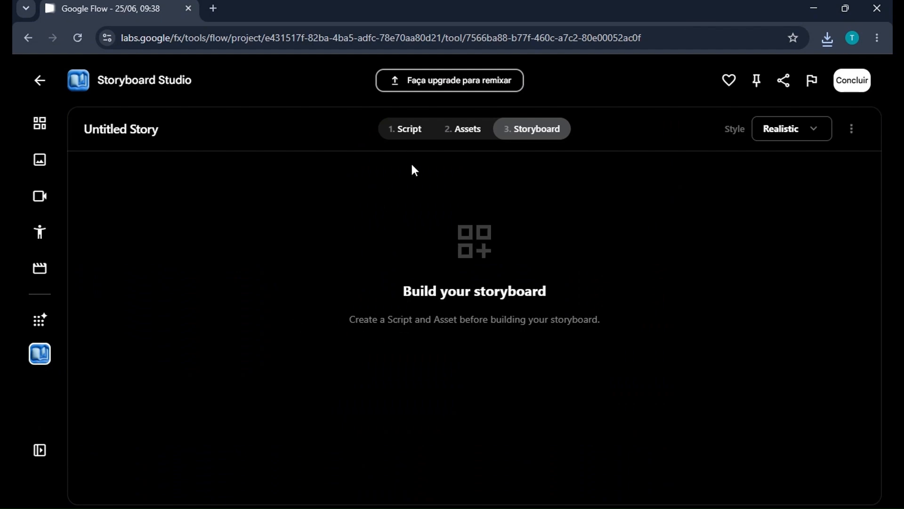
{"action": "left_click", "coordinate": [405, 133]}
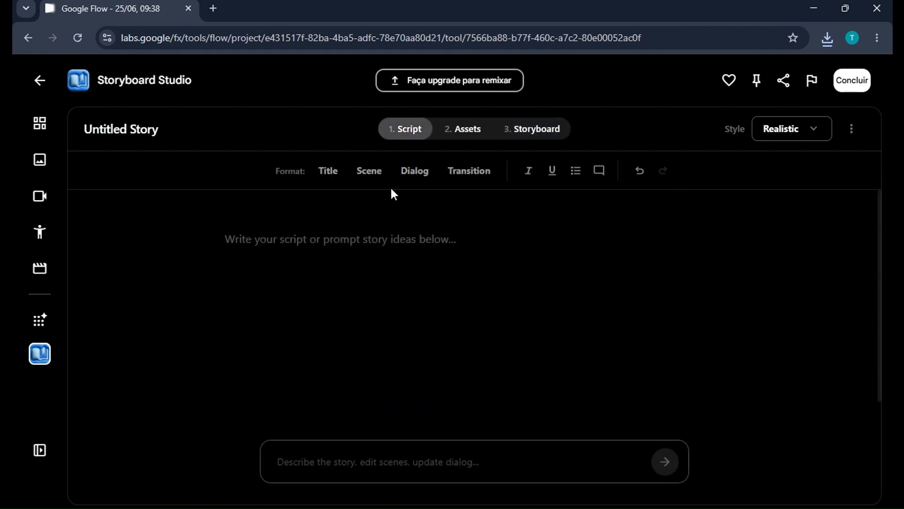
Switch to the jungle text file and scroll through the script.
{"action": "left_click", "coordinate": [805, 11]}
{"action": "scroll", "coordinate": [337, 352], "scroll_direction": "up", "scroll_amount": 3}
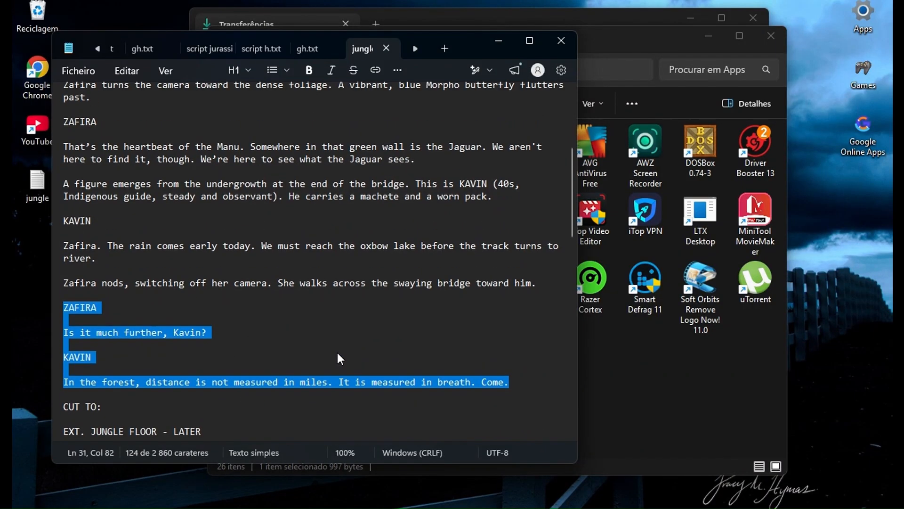
{"action": "scroll", "coordinate": [337, 353], "scroll_direction": "down", "scroll_amount": 4}
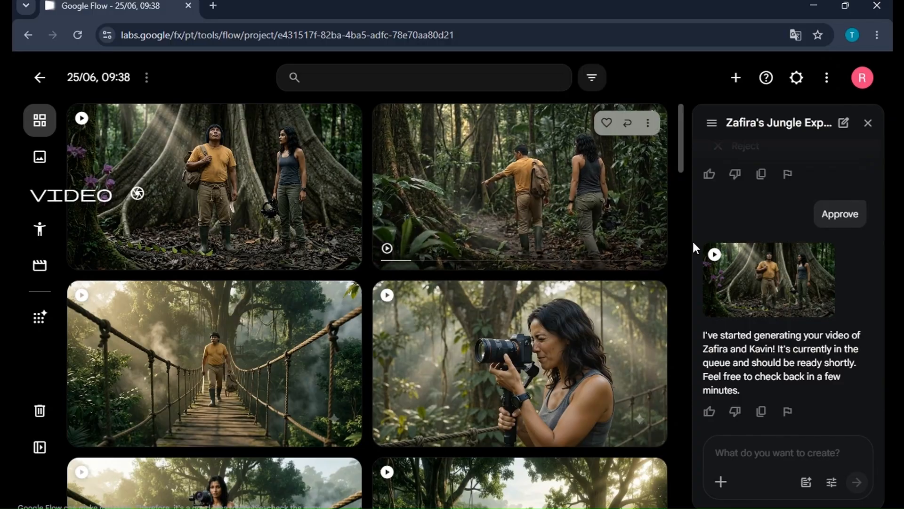
Sign out of the current Google account from the Flow project.
{"action": "scroll", "coordinate": [515, 353], "scroll_direction": "down", "scroll_amount": 2}
{"action": "scroll", "coordinate": [514, 353], "scroll_direction": "down", "scroll_amount": 3}
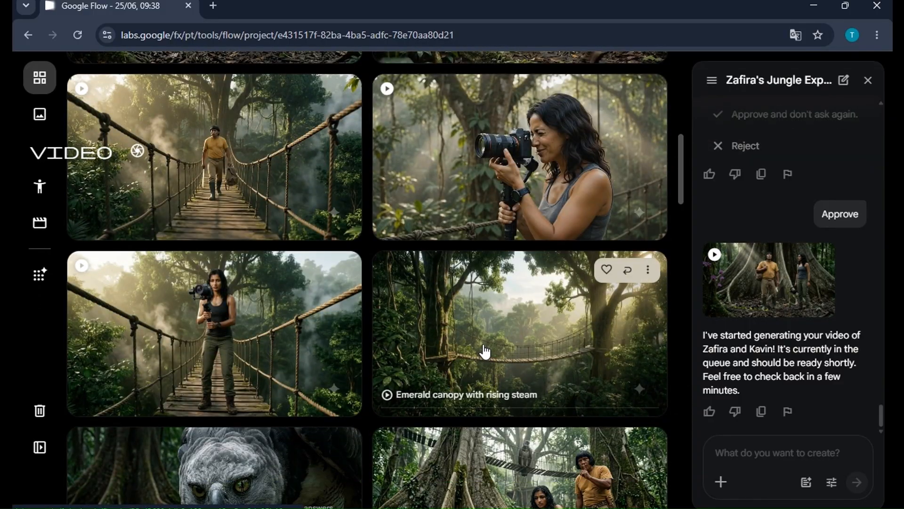
{"action": "scroll", "coordinate": [524, 319], "scroll_direction": "down", "scroll_amount": 5}
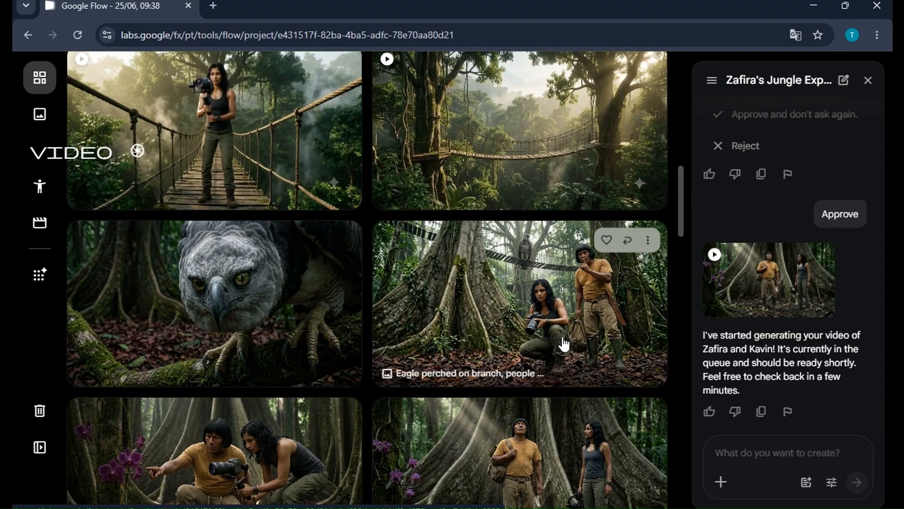
{"action": "scroll", "coordinate": [563, 344], "scroll_direction": "down", "scroll_amount": 4}
{"action": "scroll", "coordinate": [563, 344], "scroll_direction": "up", "scroll_amount": 9}
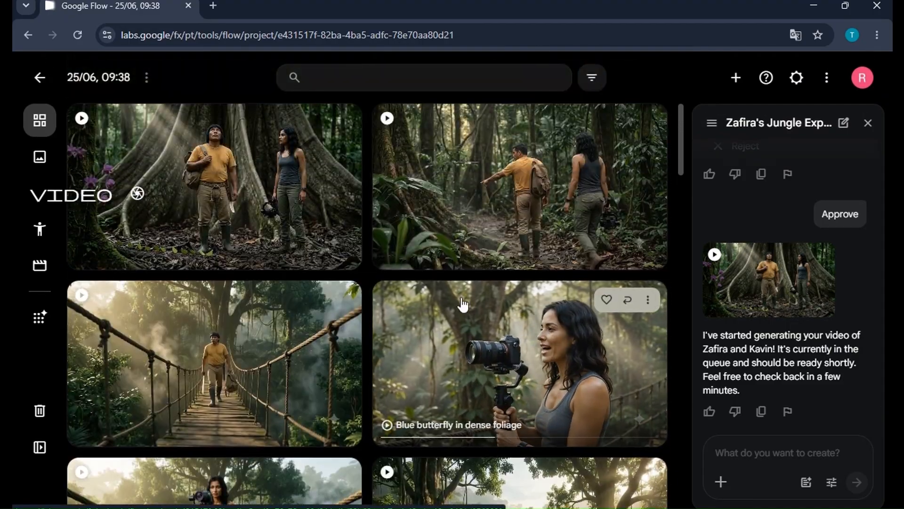
{"action": "left_click", "coordinate": [860, 79]}
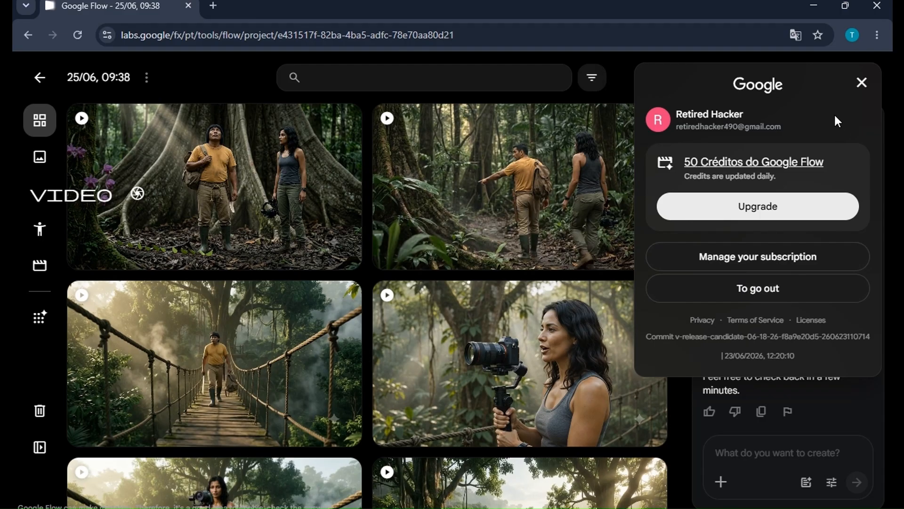
{"action": "left_click", "coordinate": [760, 302]}
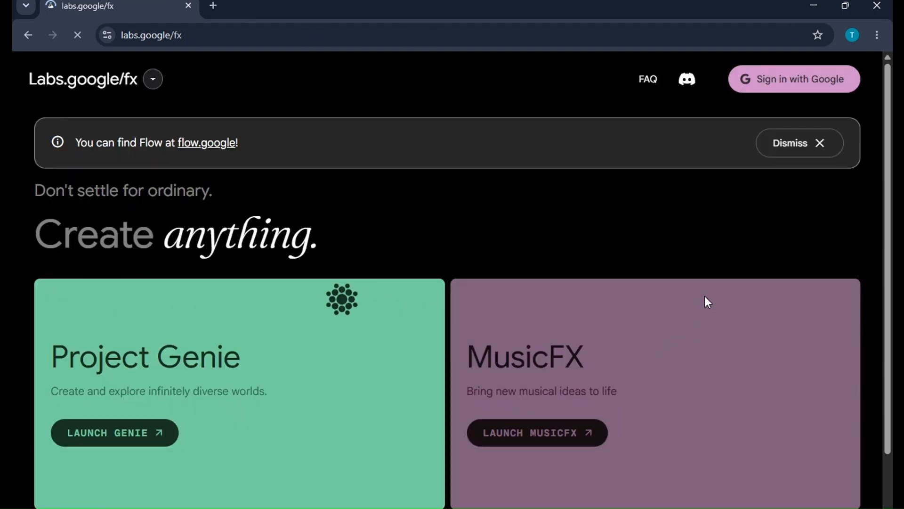
Open the Google Flow site from the address bar and sign in with a different Google account.
{"action": "left_click", "coordinate": [90, 41]}
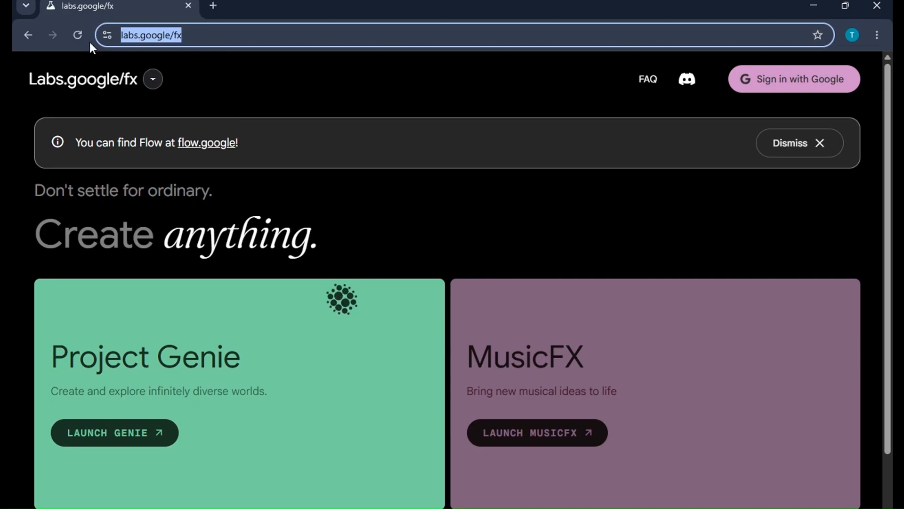
{"action": "type", "text": "goo"}
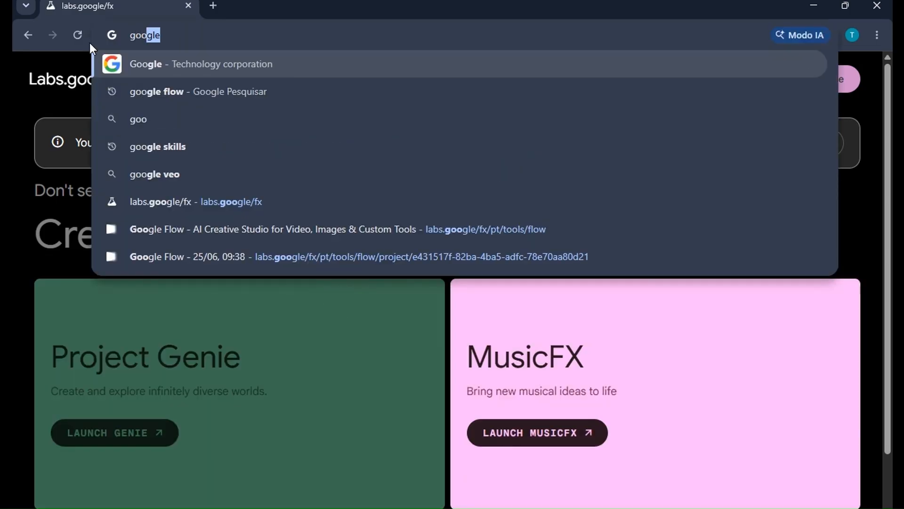
{"action": "key", "text": "Down"}
{"action": "key", "text": "Return"}
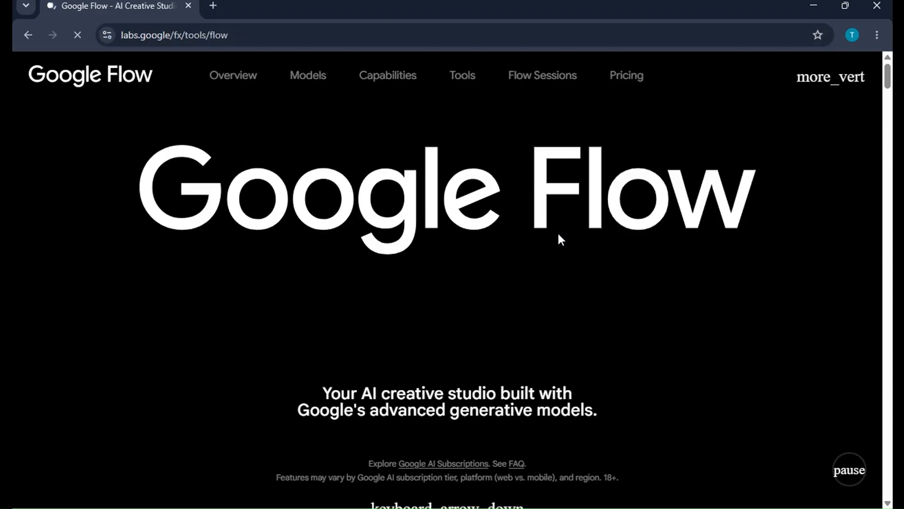
{"action": "scroll", "coordinate": [545, 283], "scroll_direction": "down", "scroll_amount": 5}
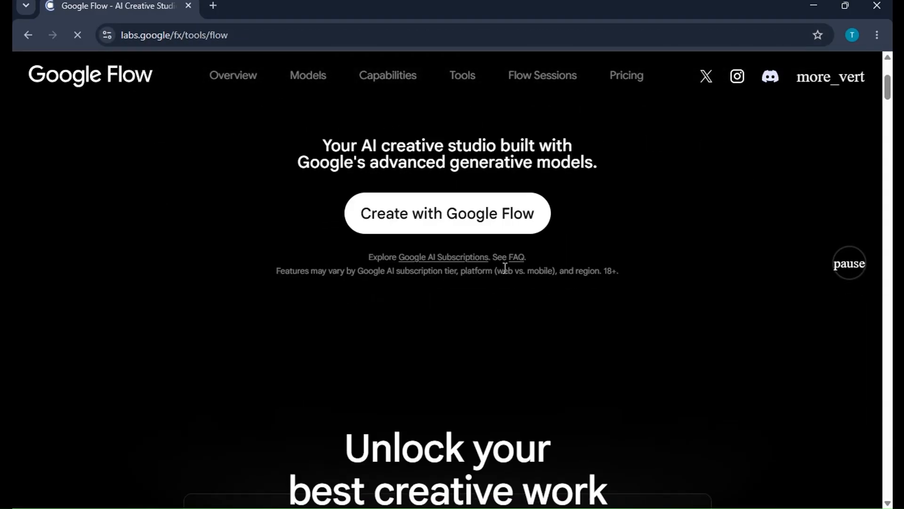
{"action": "left_click", "coordinate": [447, 230]}
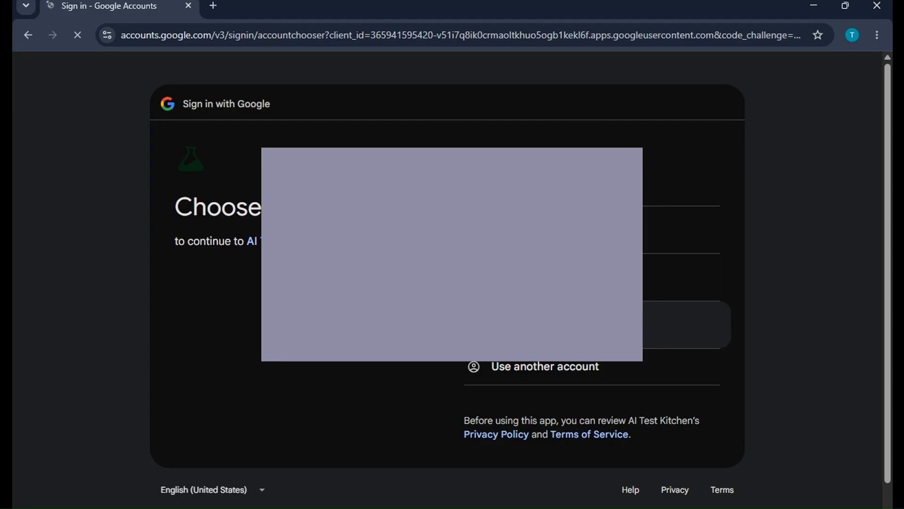
{"action": "left_click", "coordinate": [542, 230]}
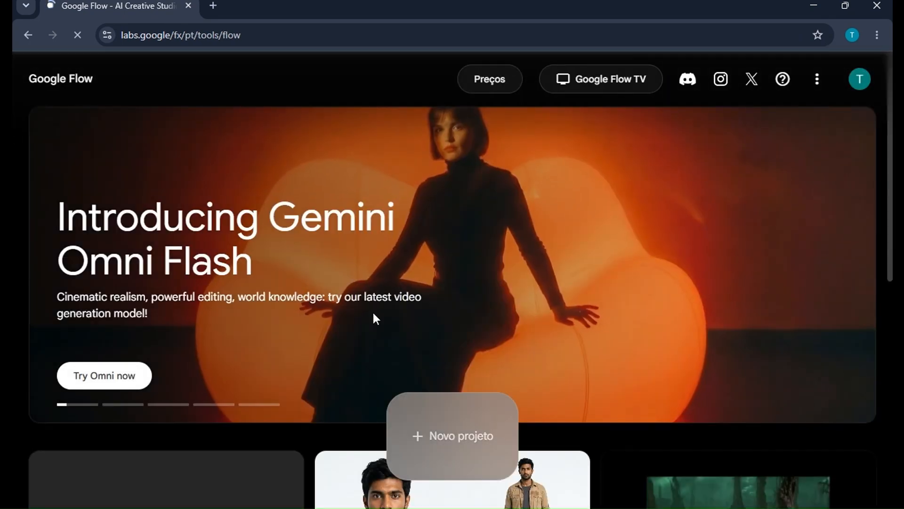
Create a new project and upload file 01 from the 'google flow project' folder in Downloads as media.
{"action": "left_click", "coordinate": [471, 428]}
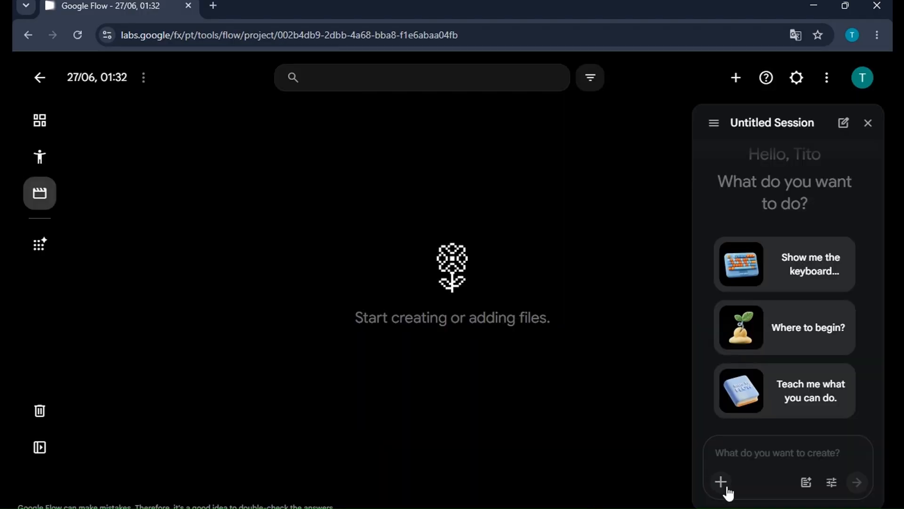
{"action": "left_click", "coordinate": [721, 482]}
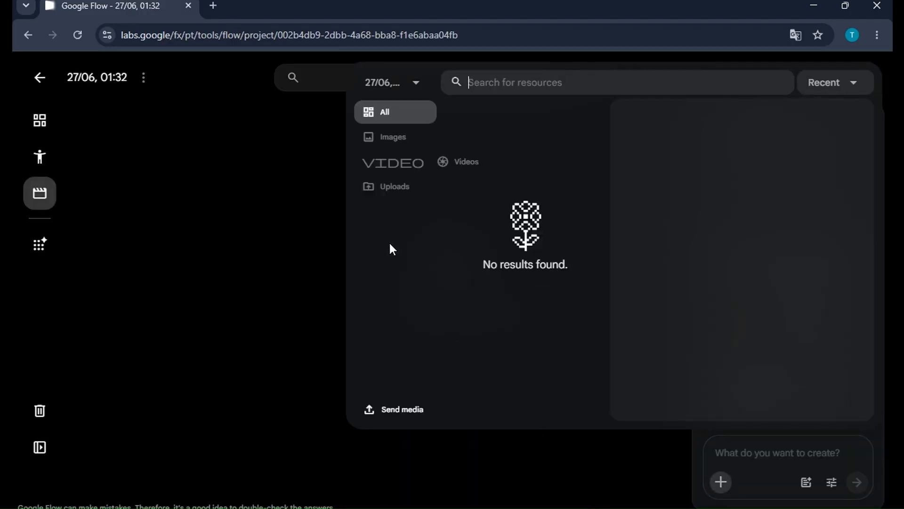
{"action": "left_click", "coordinate": [396, 413]}
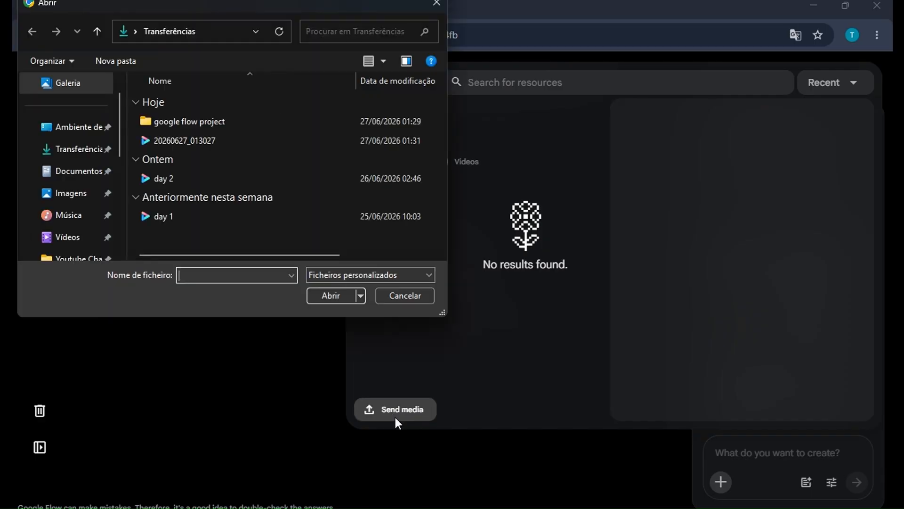
{"action": "left_click", "coordinate": [174, 123]}
{"action": "double_click", "coordinate": [182, 120]}
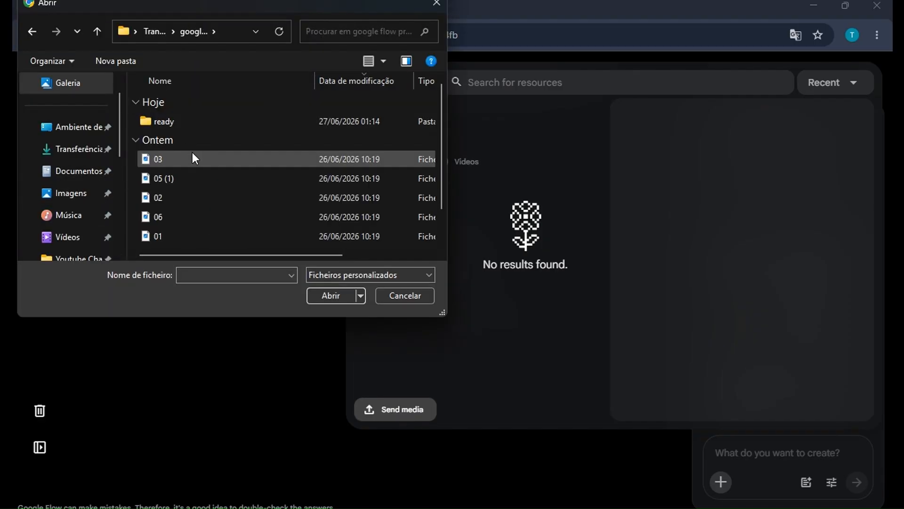
{"action": "double_click", "coordinate": [155, 239]}
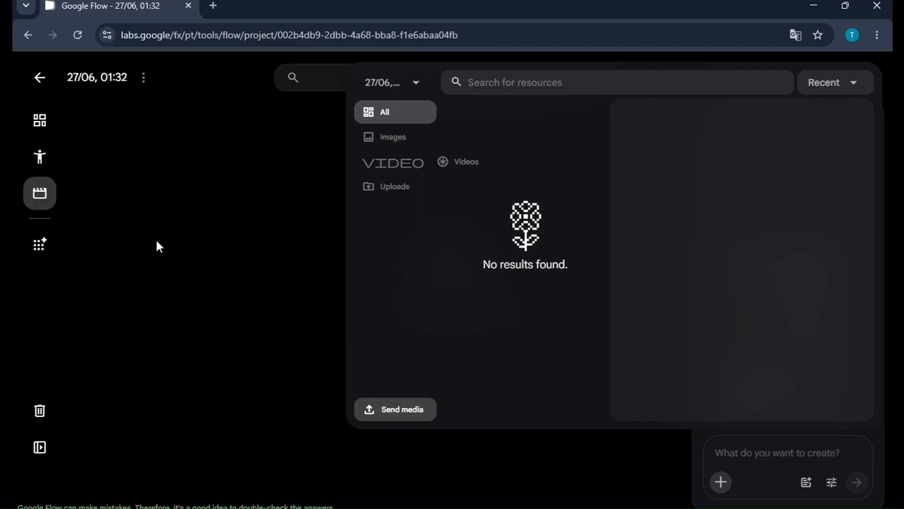